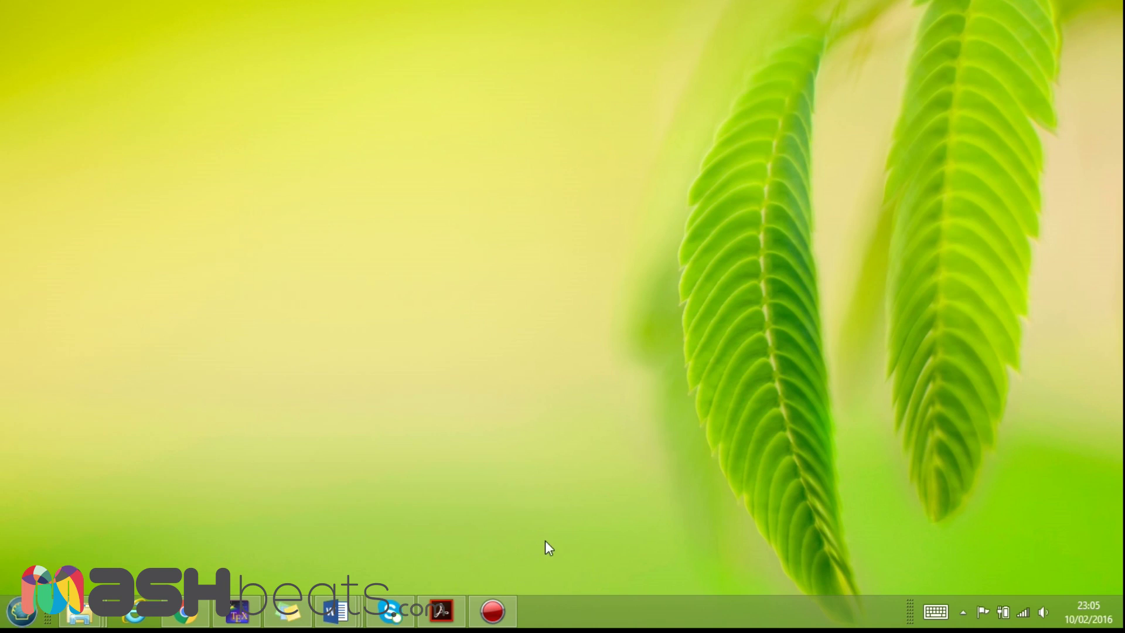
- Launch the Action! recorder from the taskbar and nudge its window slightly higher
click(492, 611)
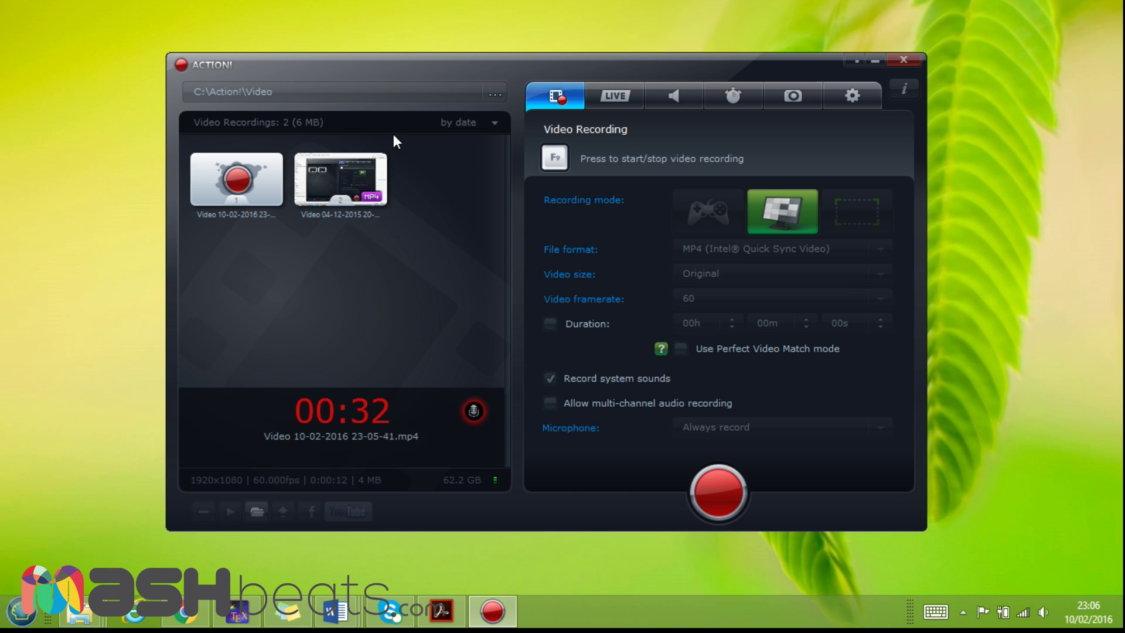
drag(563, 65, 568, 54)
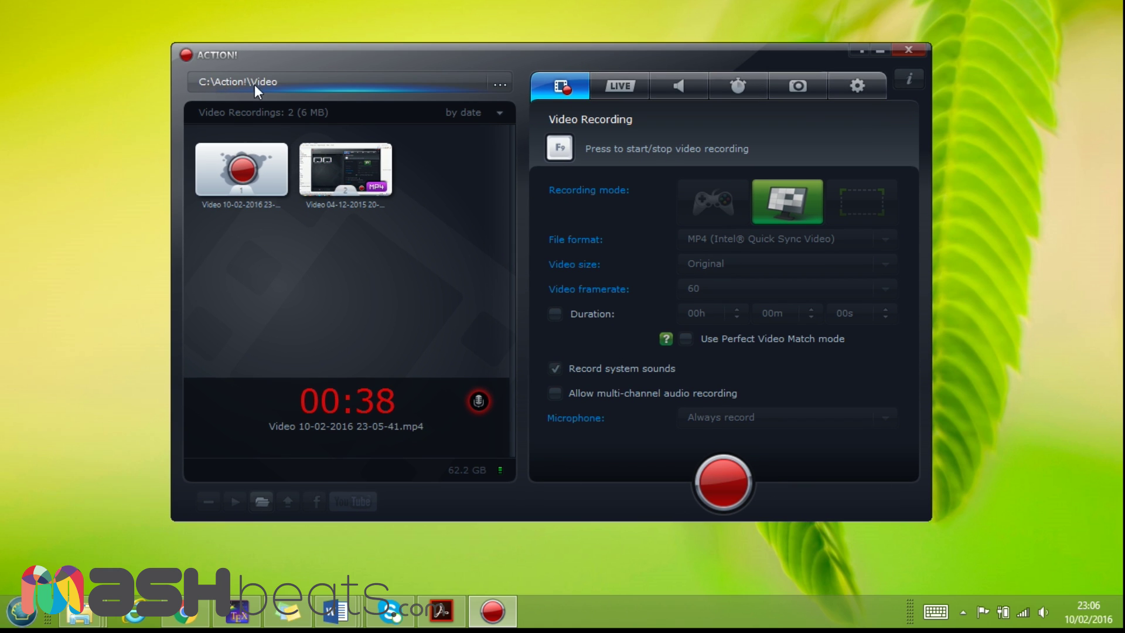
click(498, 85)
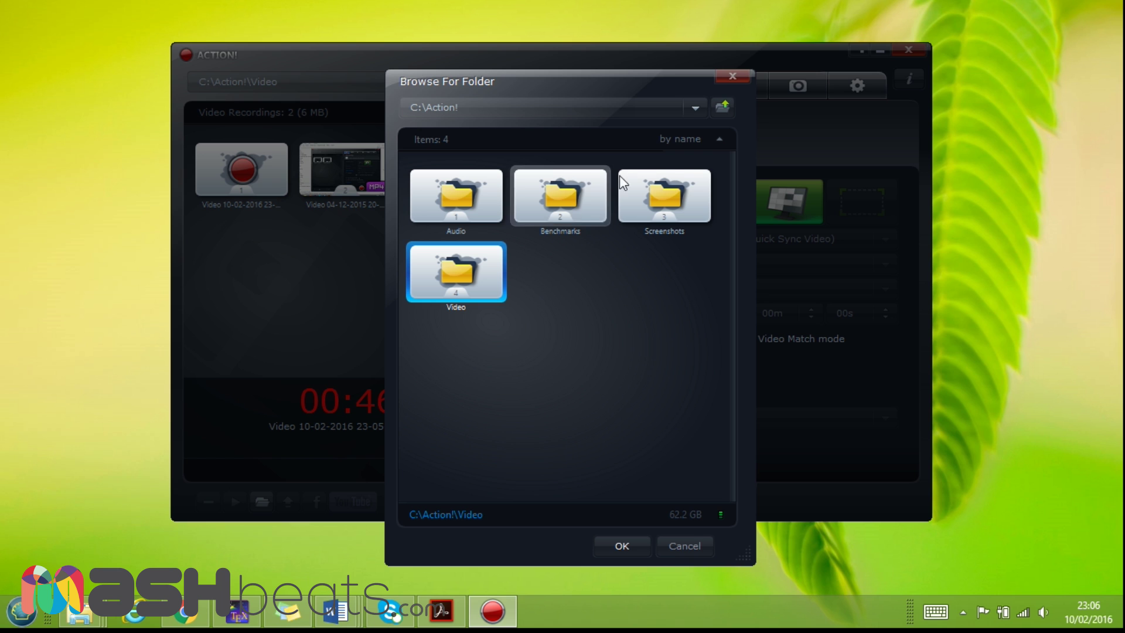
click(730, 78)
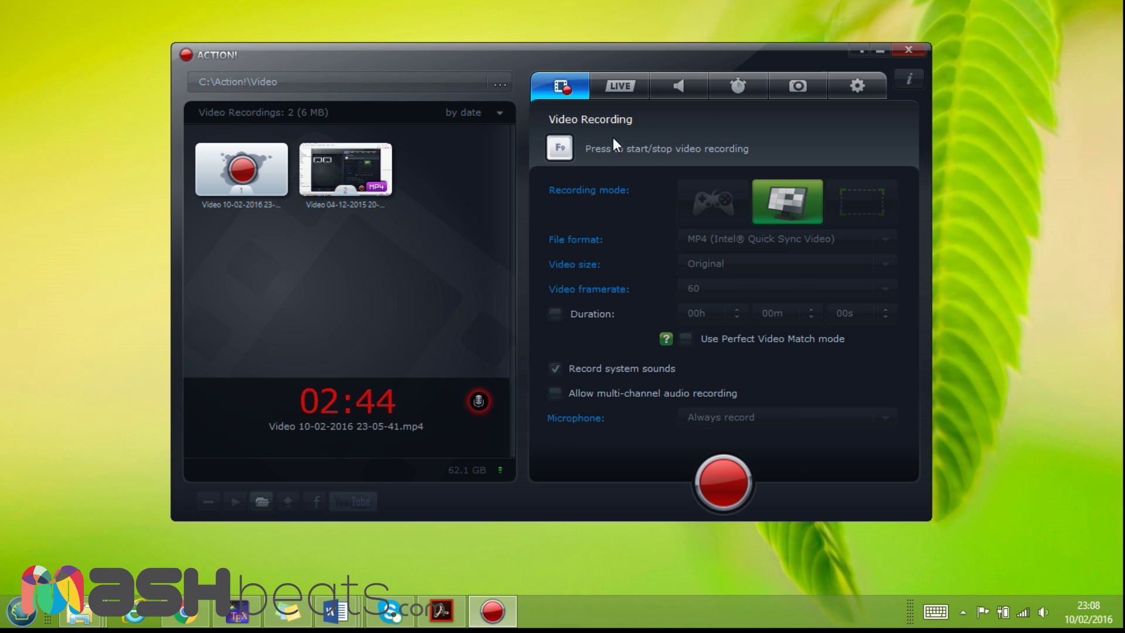
click(619, 85)
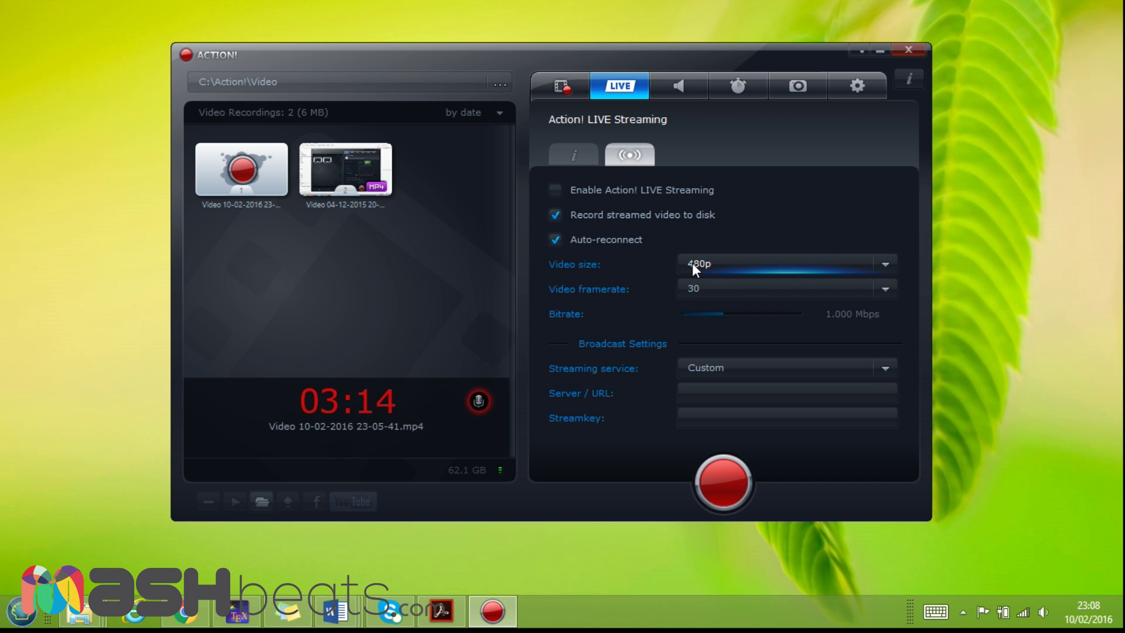
click(879, 261)
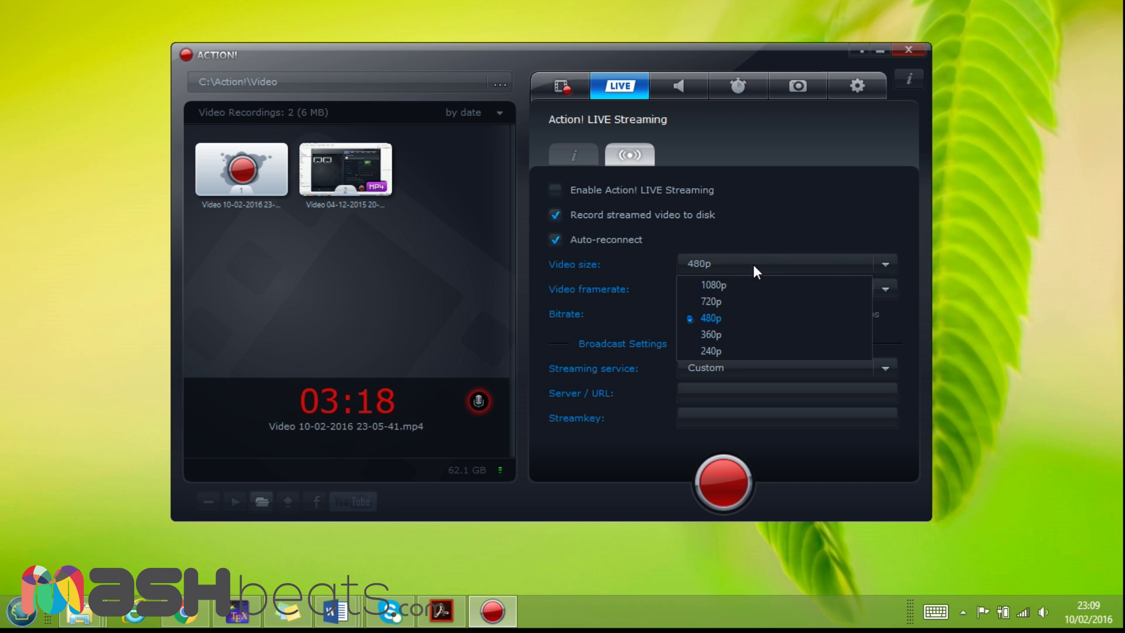
click(766, 219)
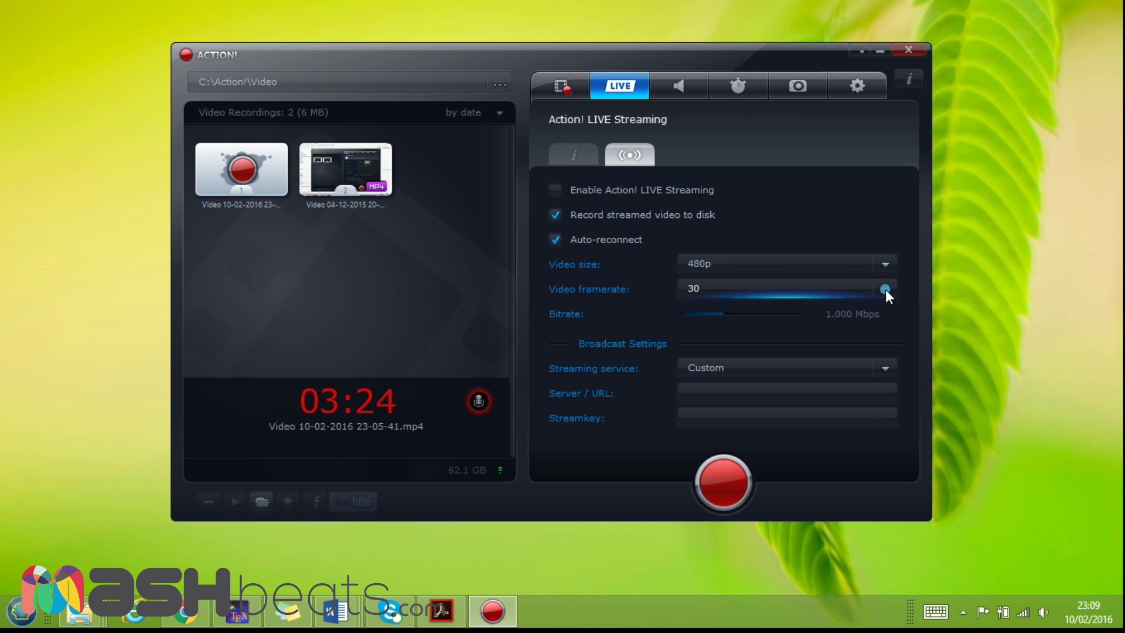
click(885, 289)
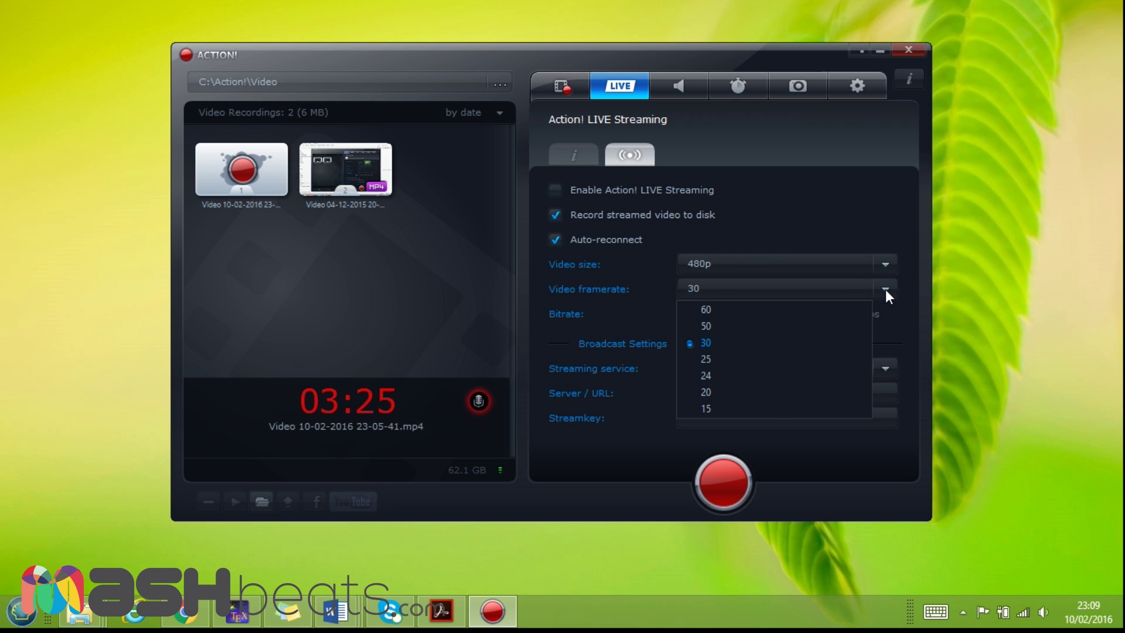
click(649, 303)
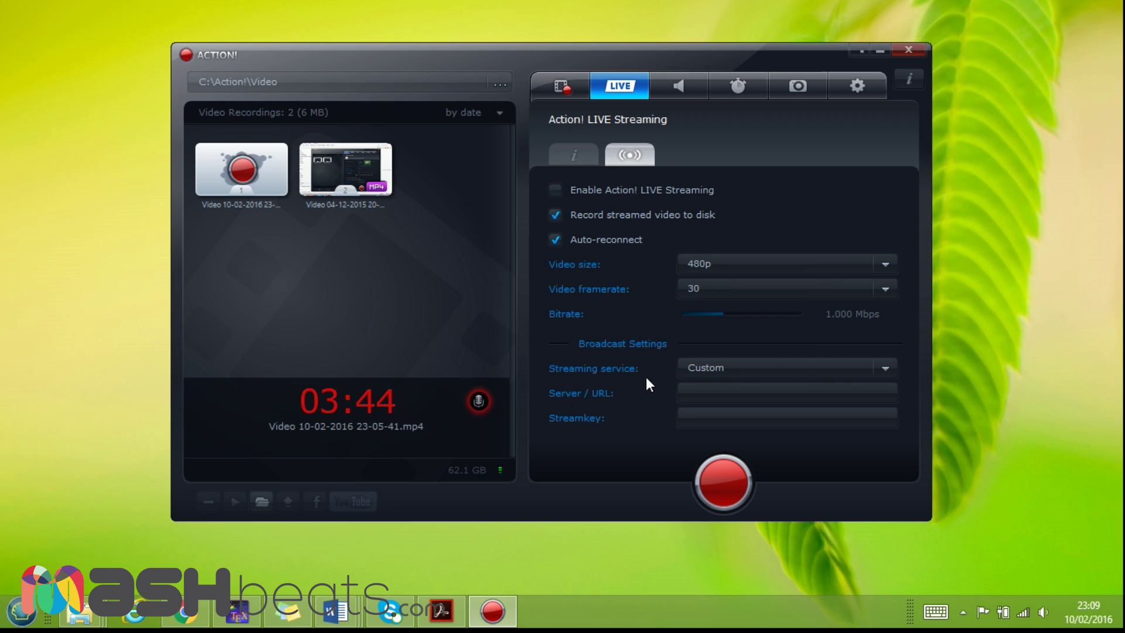
click(800, 365)
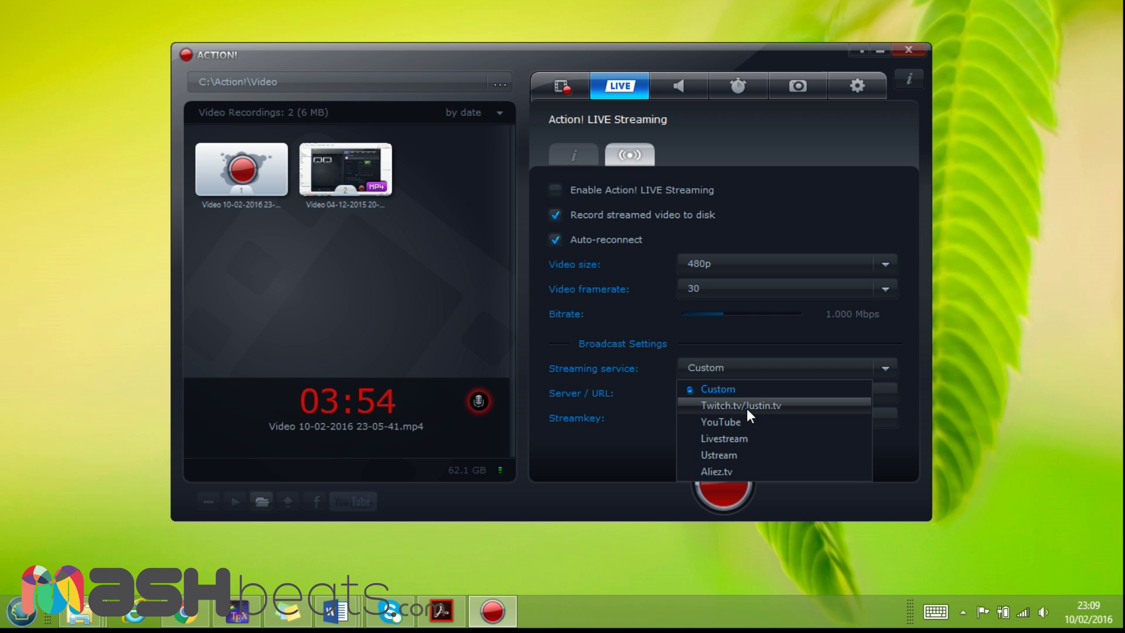
click(768, 329)
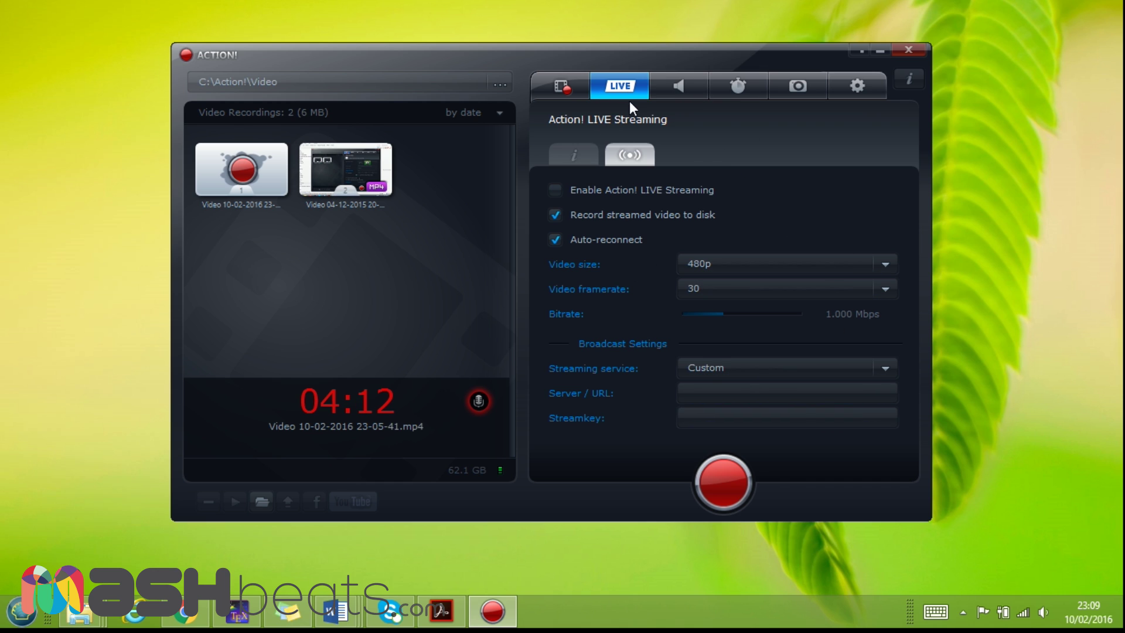
- In audio recording settings, keep Output format at MP4 Audio and Microphone at Do not record
click(679, 85)
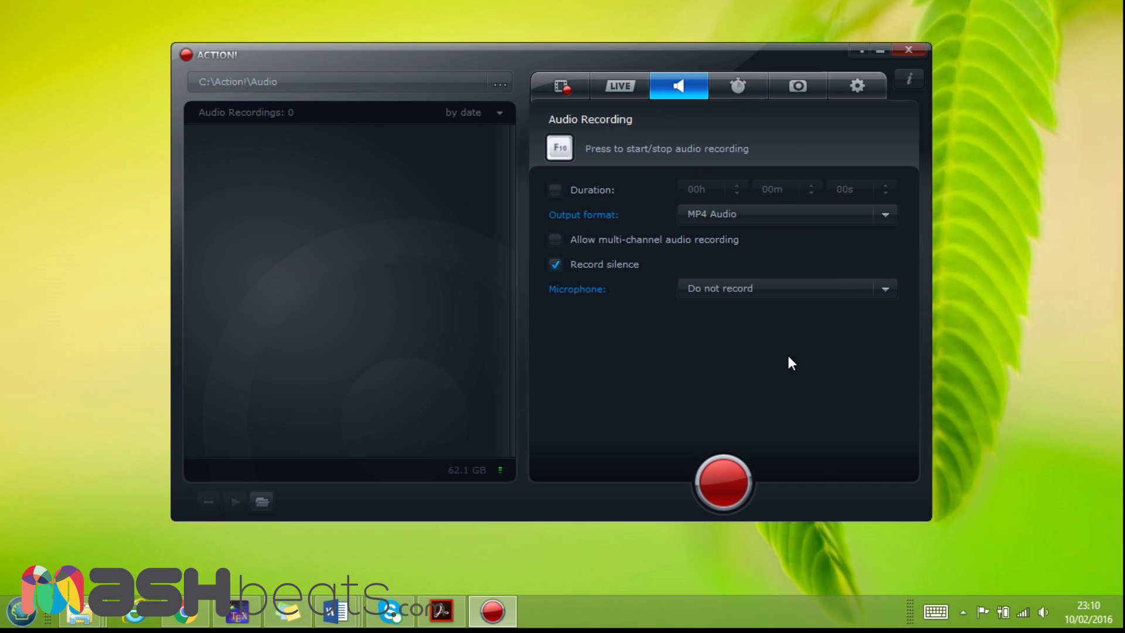
click(771, 212)
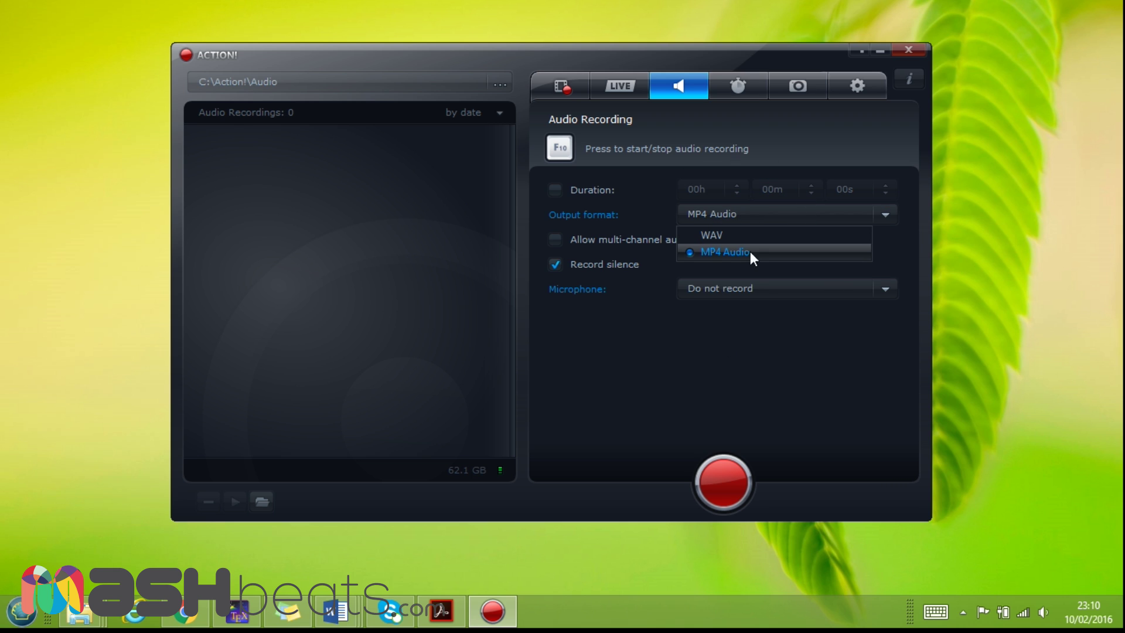
click(639, 332)
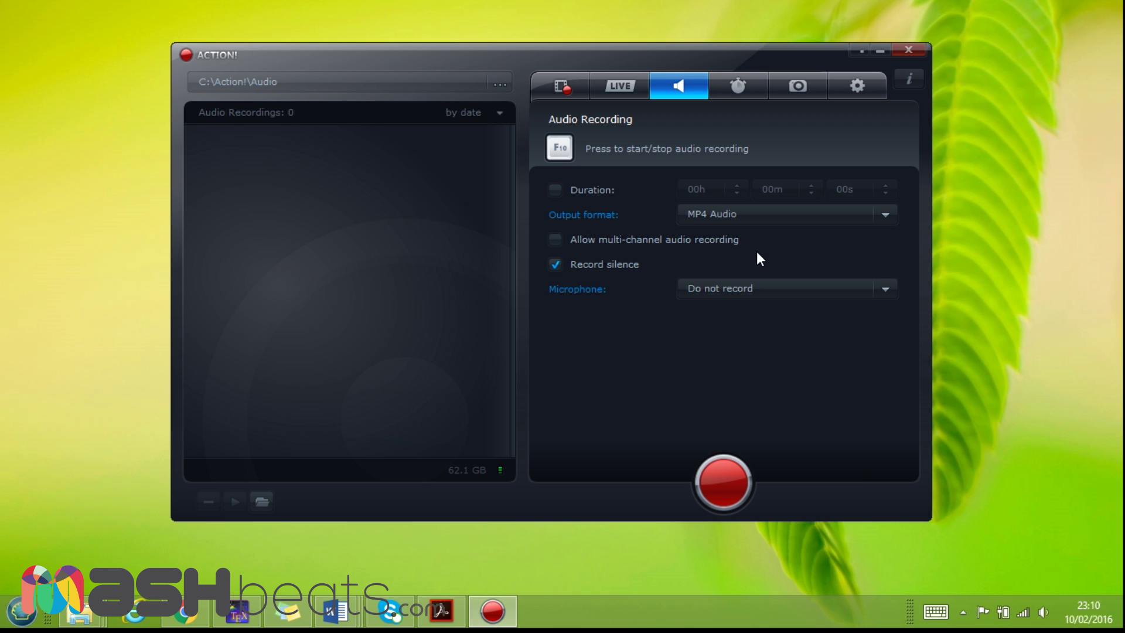
click(753, 287)
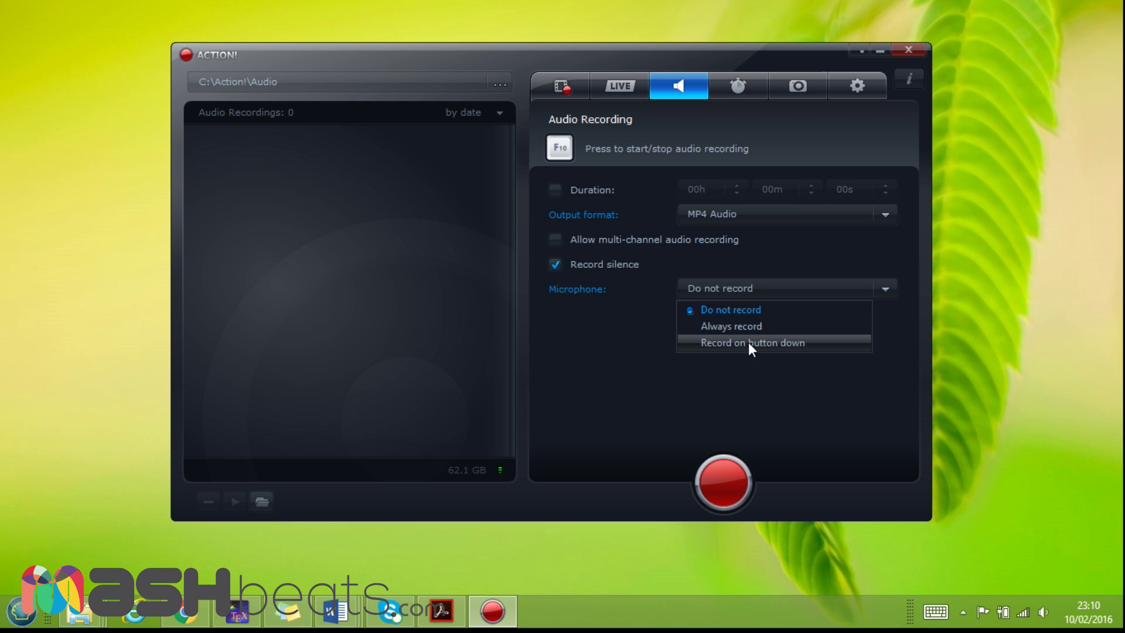
click(580, 349)
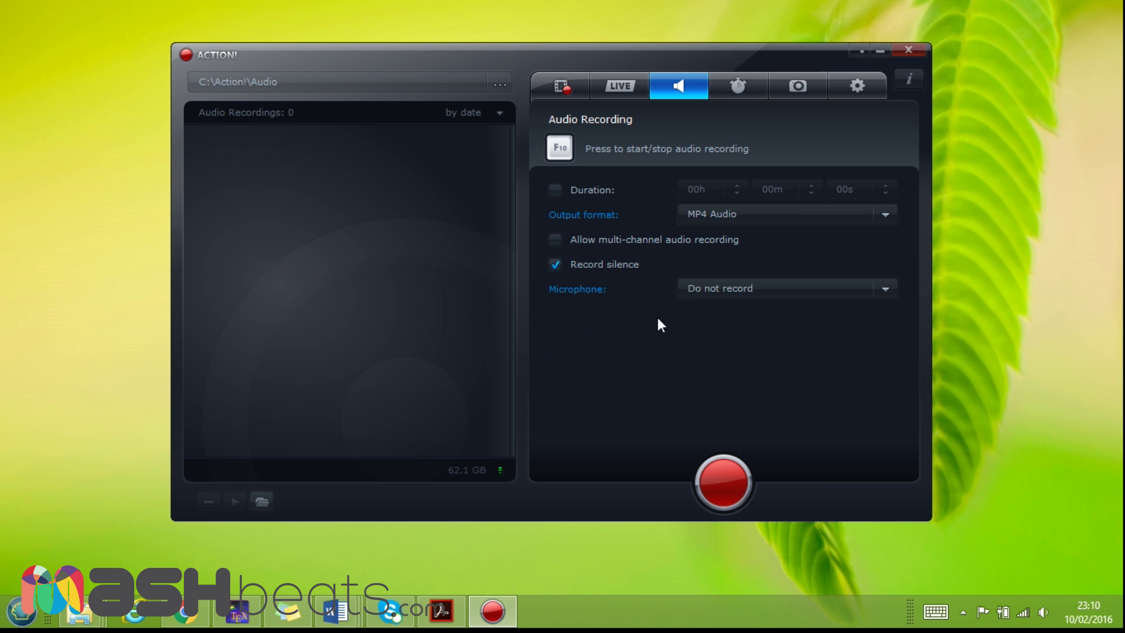
click(688, 337)
- View the Benchmarking page, then move on to the Capture Screenshots page
click(737, 87)
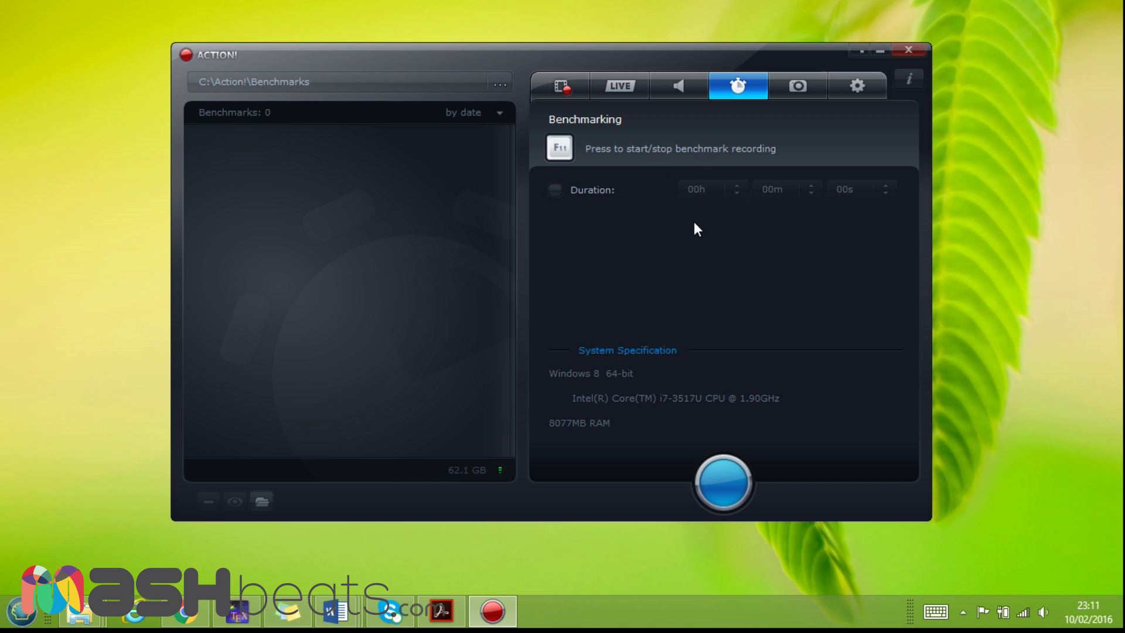
click(791, 89)
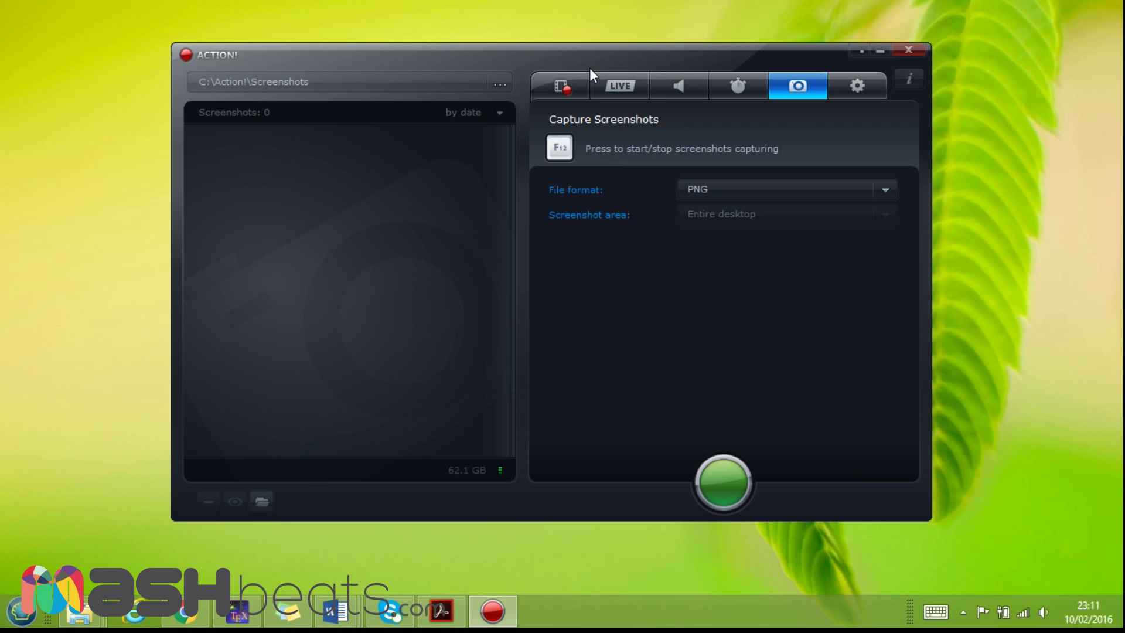
- Check the screenshot file format list twice, keeping PNG, then go to General Settings
drag(573, 56, 553, 62)
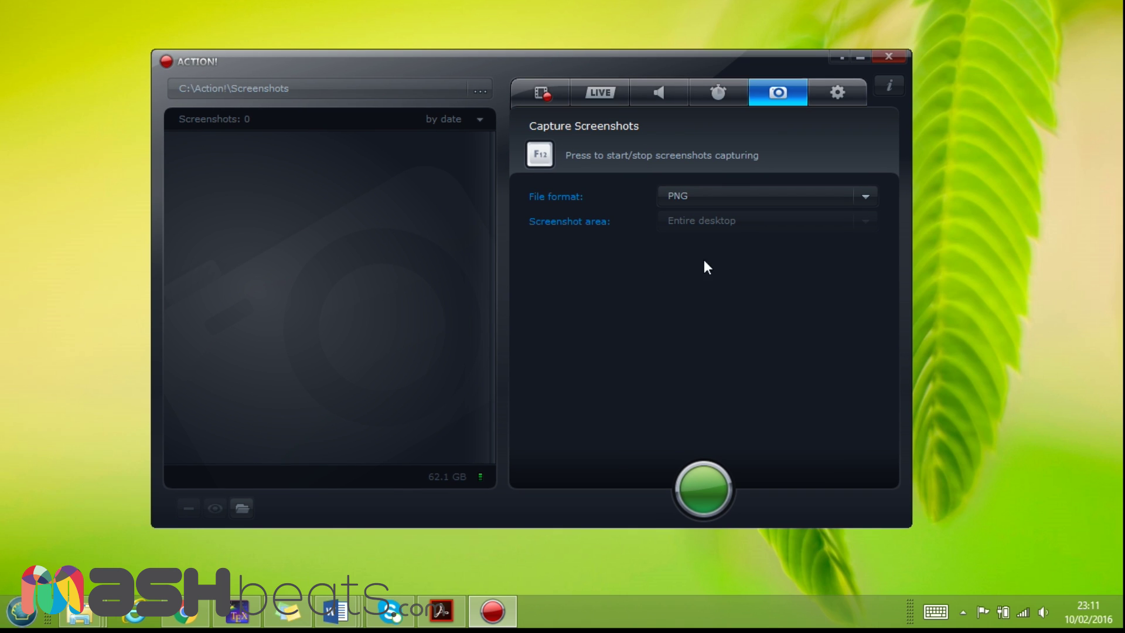
click(801, 196)
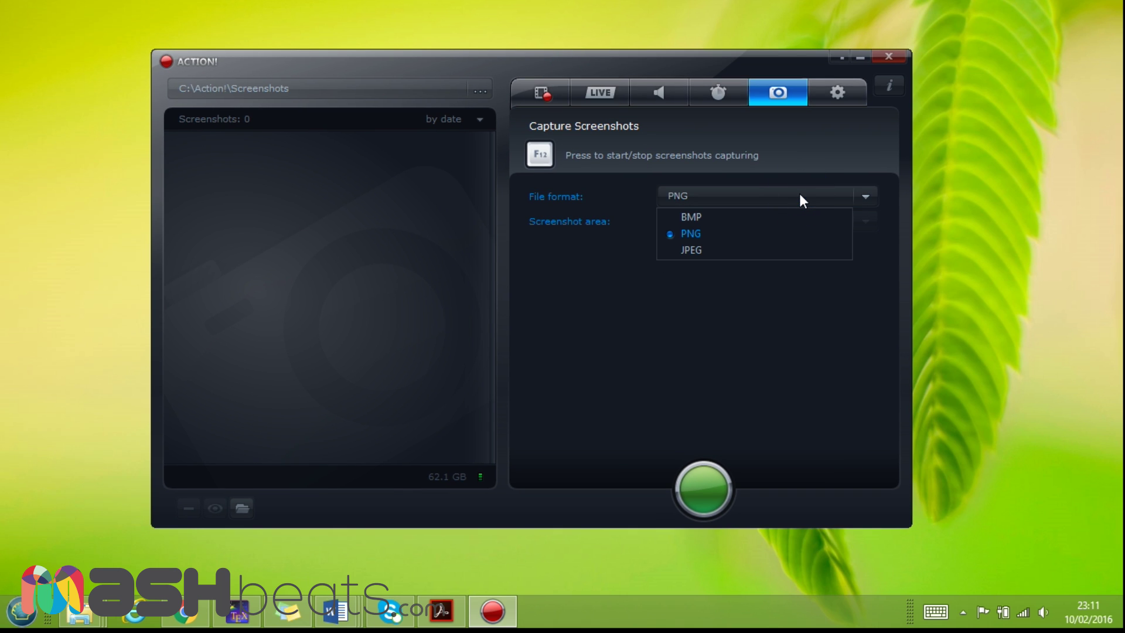
click(778, 160)
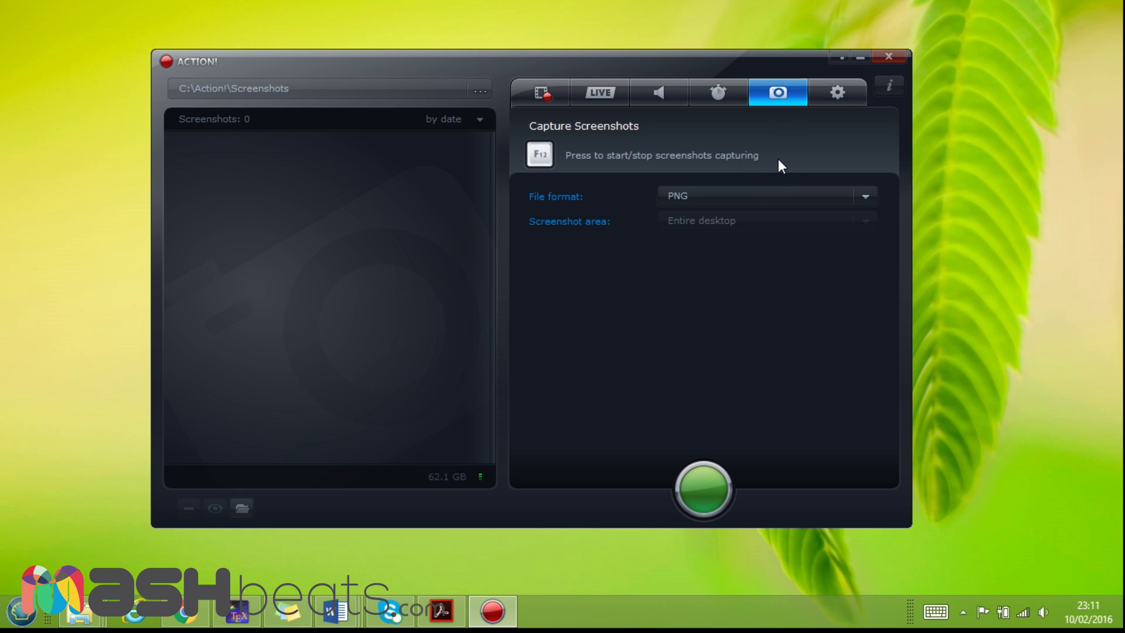
click(687, 199)
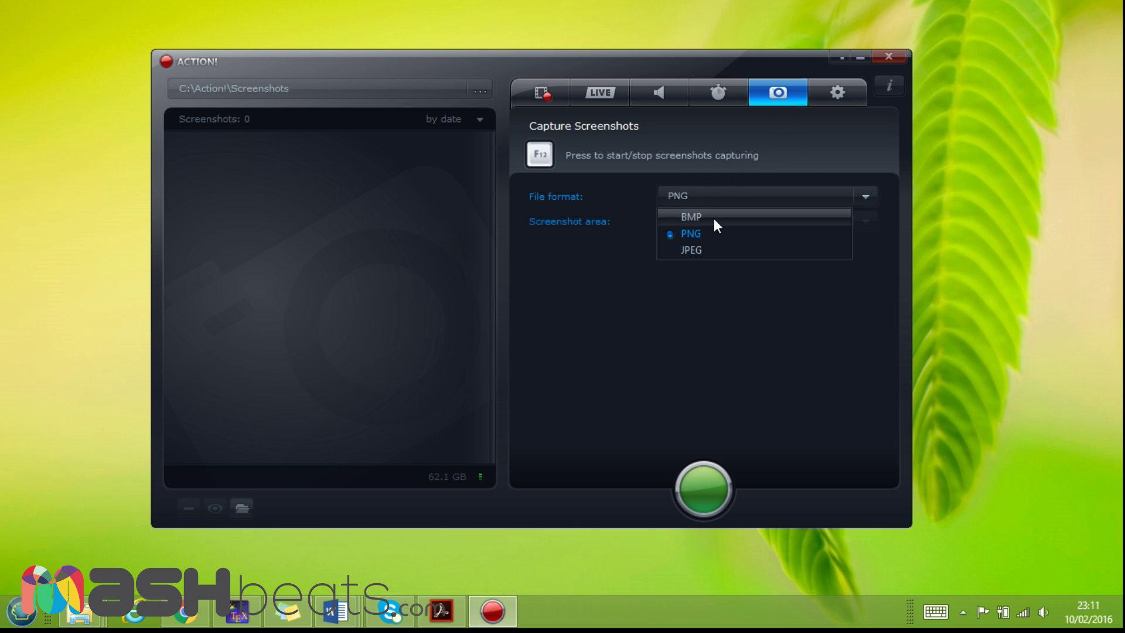
click(611, 256)
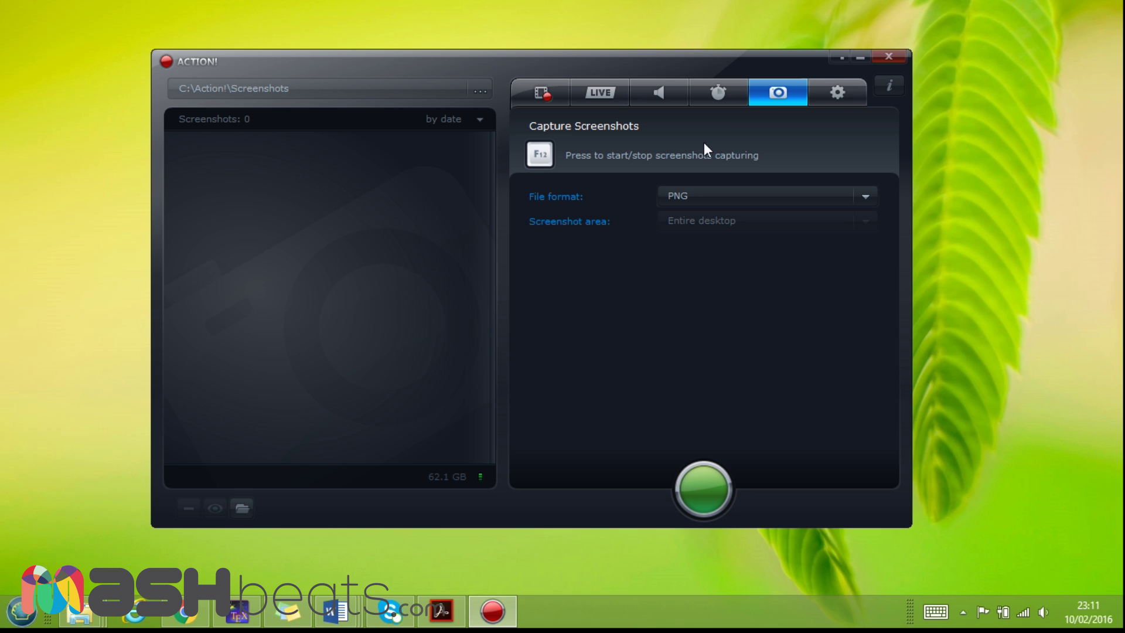
click(831, 97)
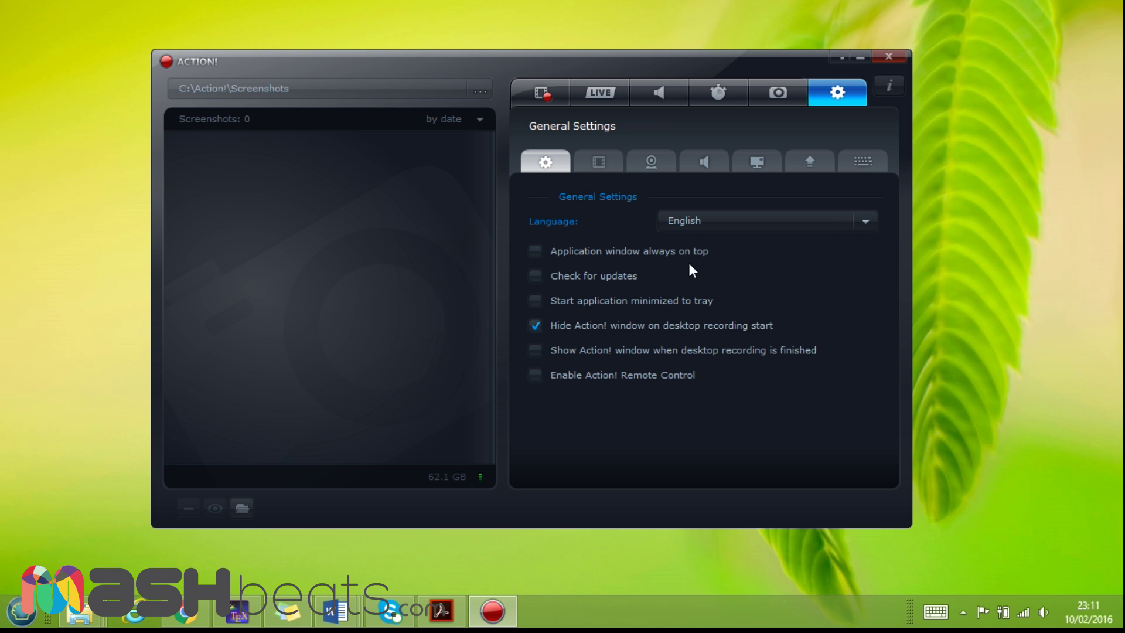
- Browse the interface language list, leaving English selected, then return to video recording settings
drag(494, 69, 541, 68)
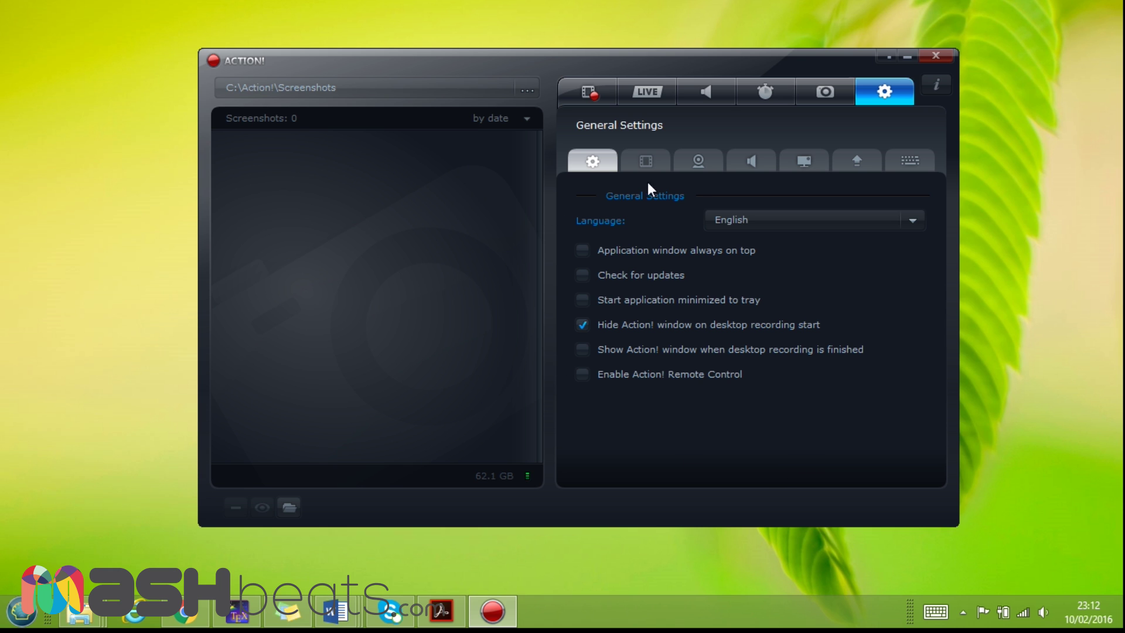
mouse_move(598, 61)
mouse_down()
mouse_move(462, 44)
mouse_move(614, 55)
mouse_up()
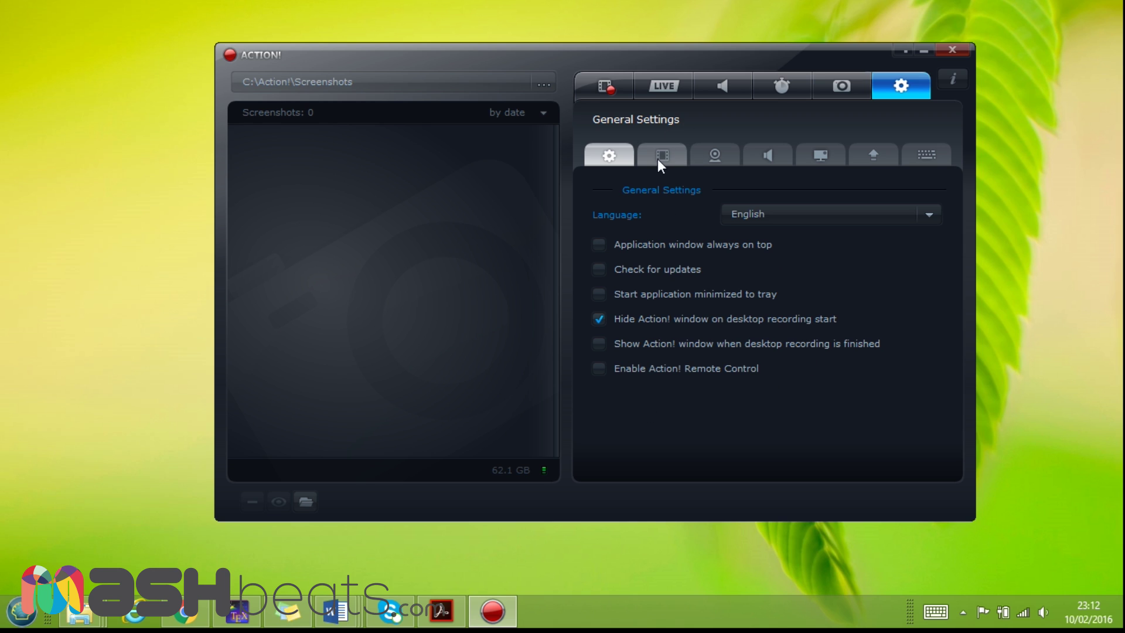
click(853, 220)
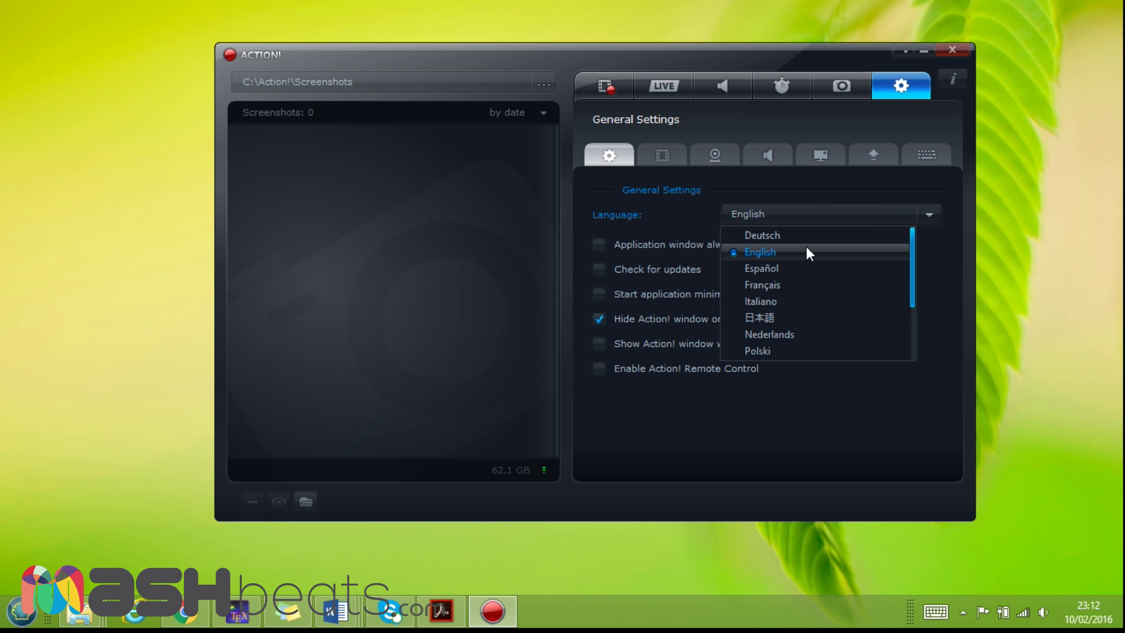
click(690, 214)
click(836, 214)
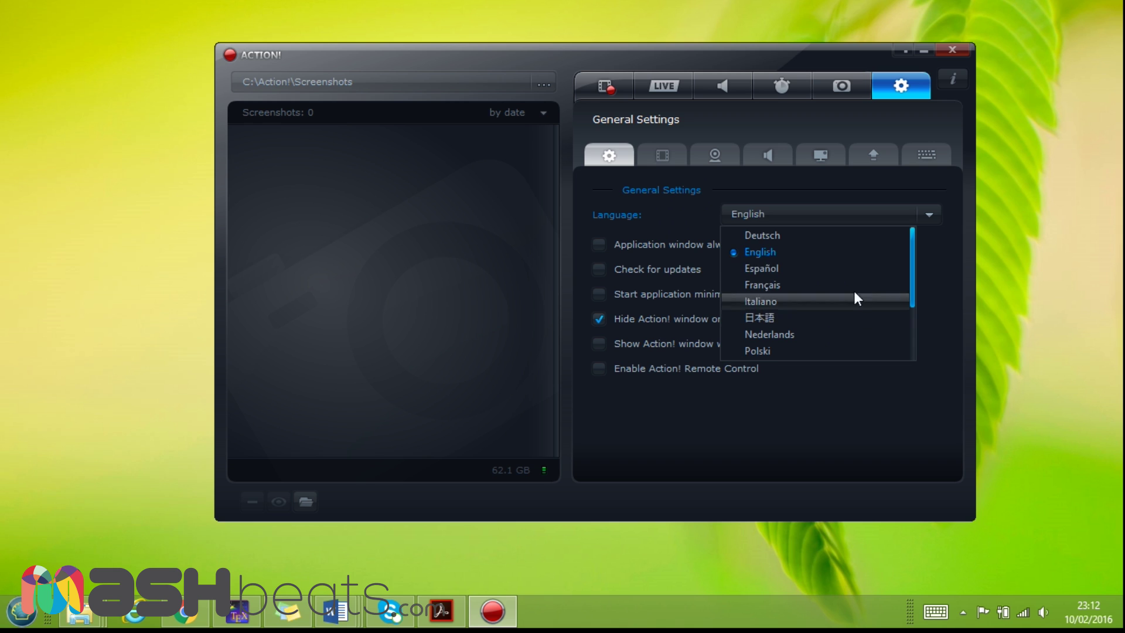
click(687, 209)
click(663, 155)
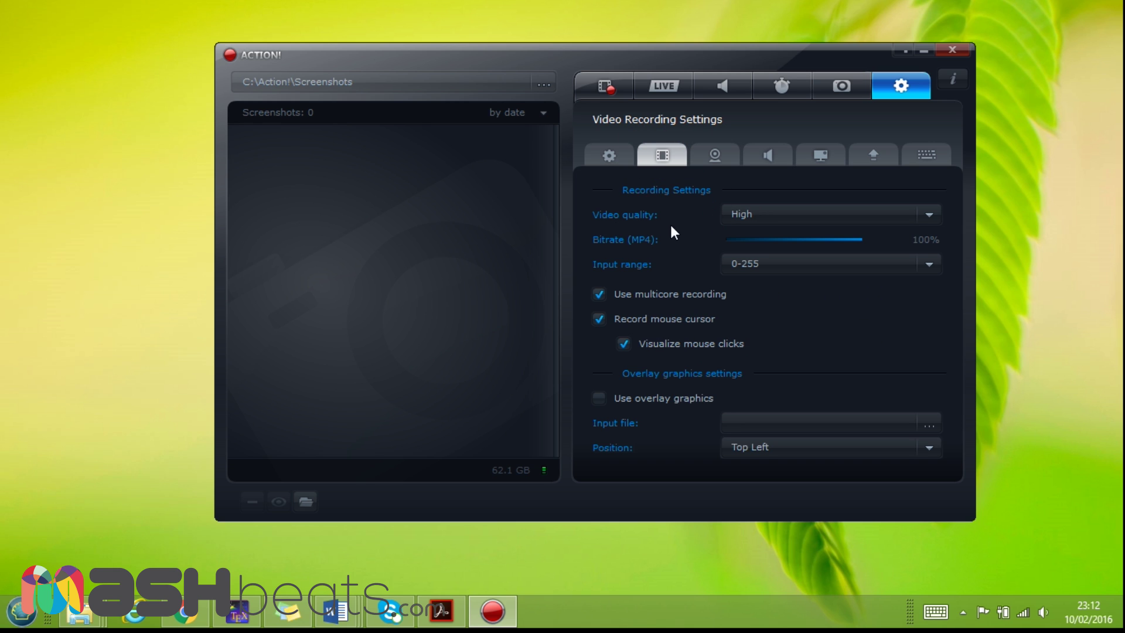
- Check the Video quality and Input range options, keeping High and 0-255
click(772, 215)
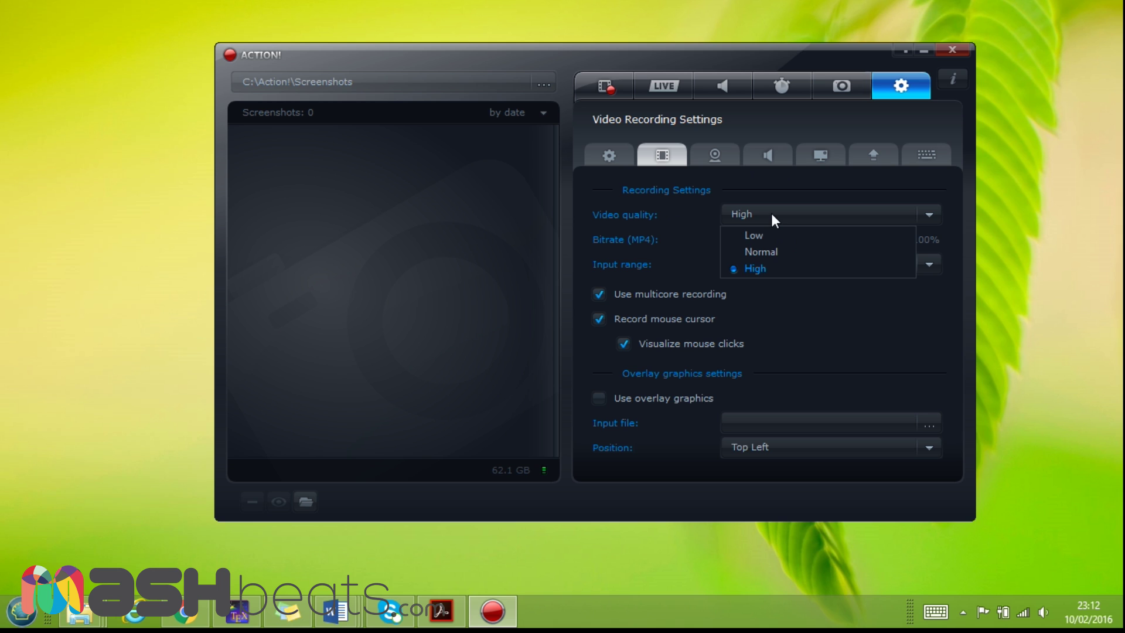
click(673, 212)
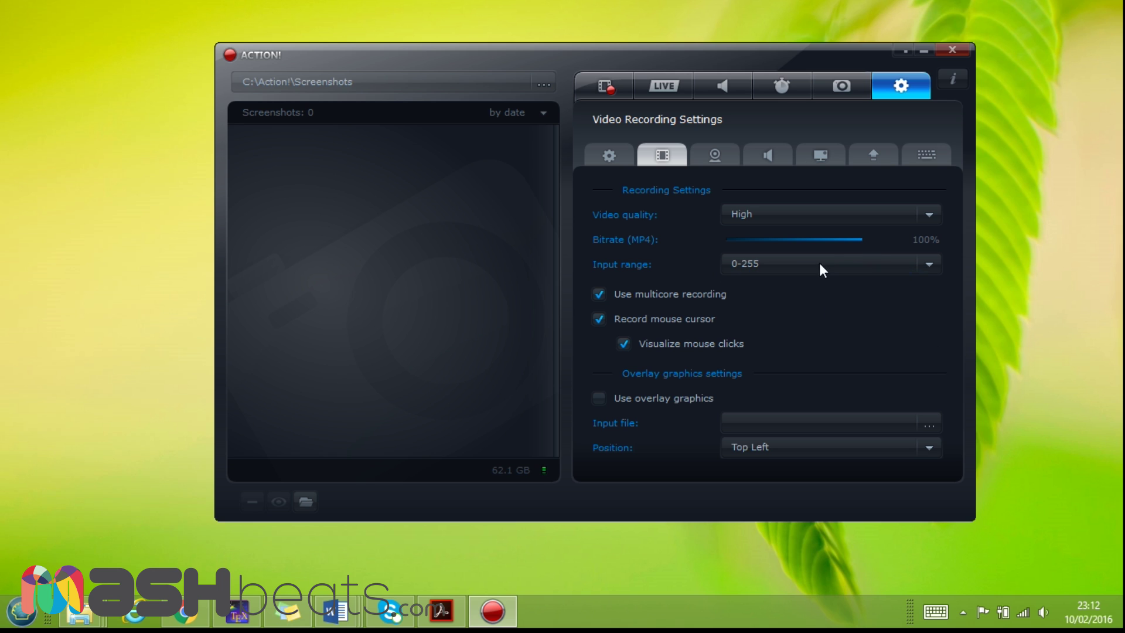
click(838, 267)
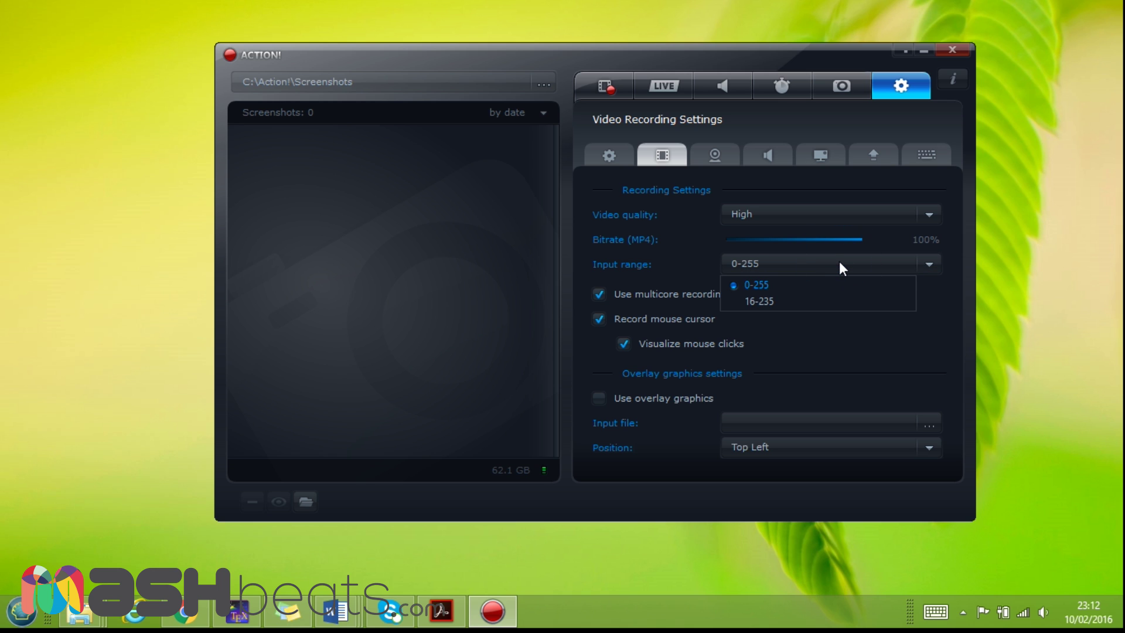
click(879, 331)
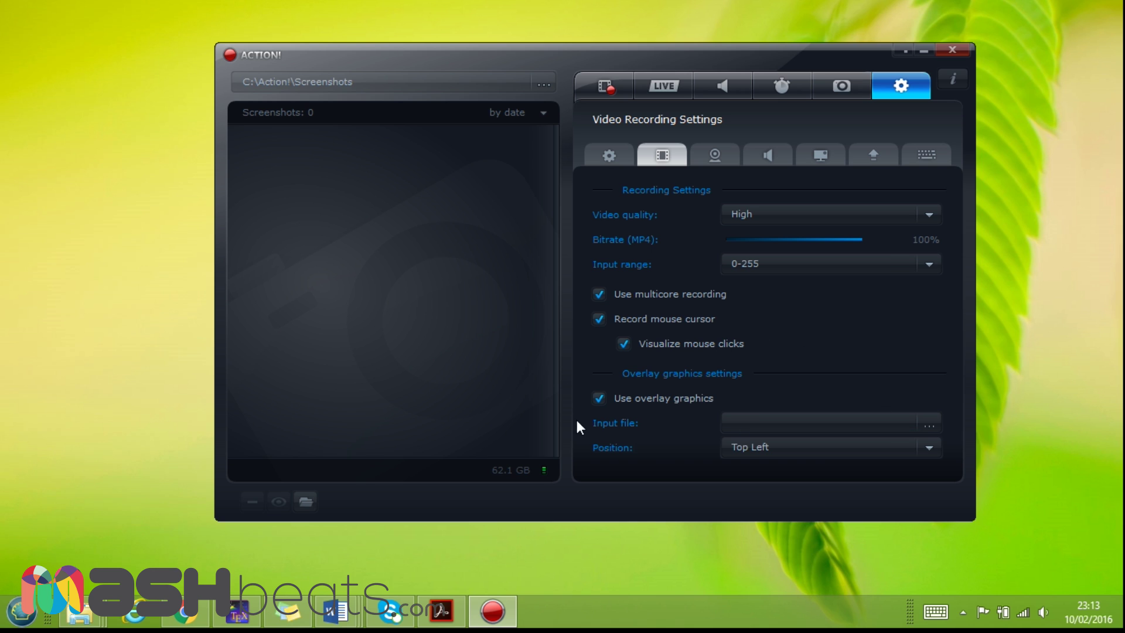
- Keep the overlay position at Top Left and turn overlay graphics off
click(928, 442)
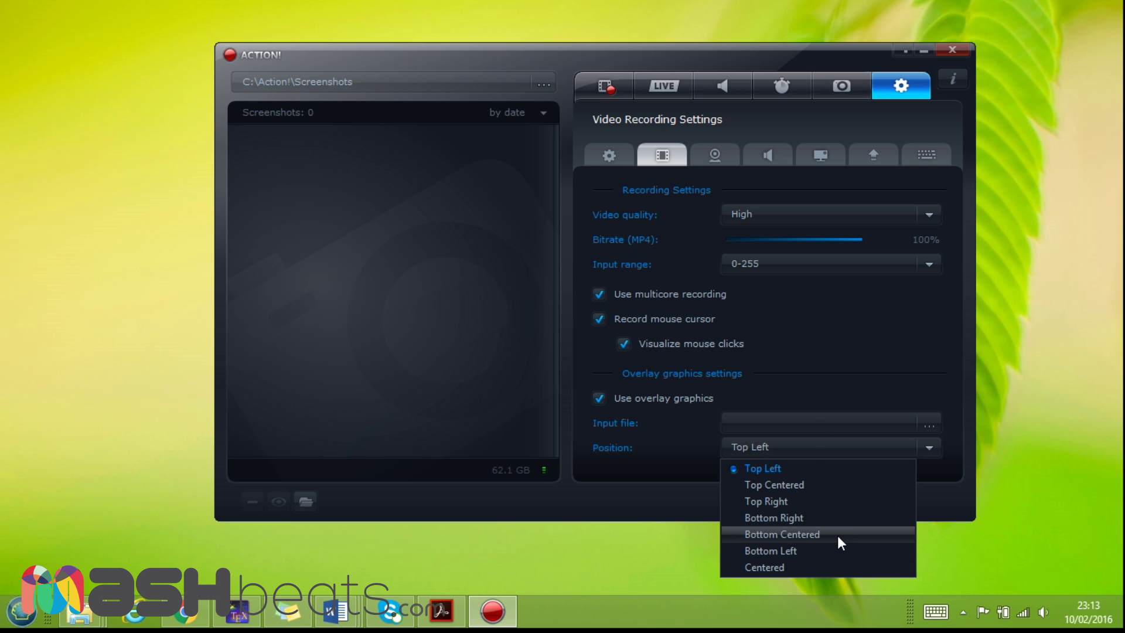
click(832, 369)
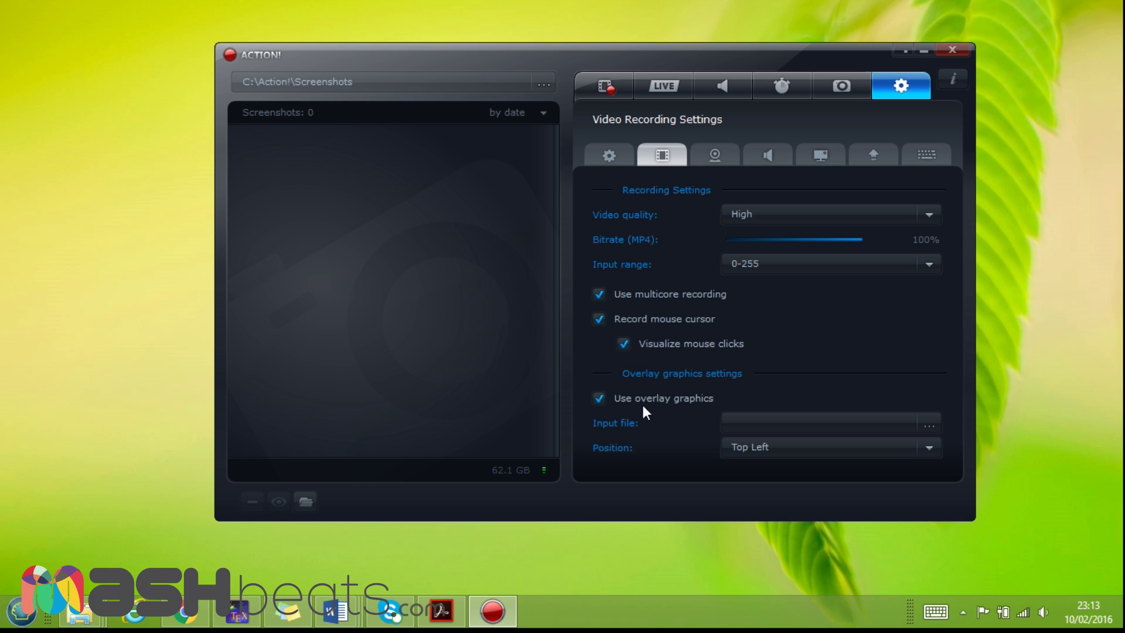
click(598, 400)
click(724, 156)
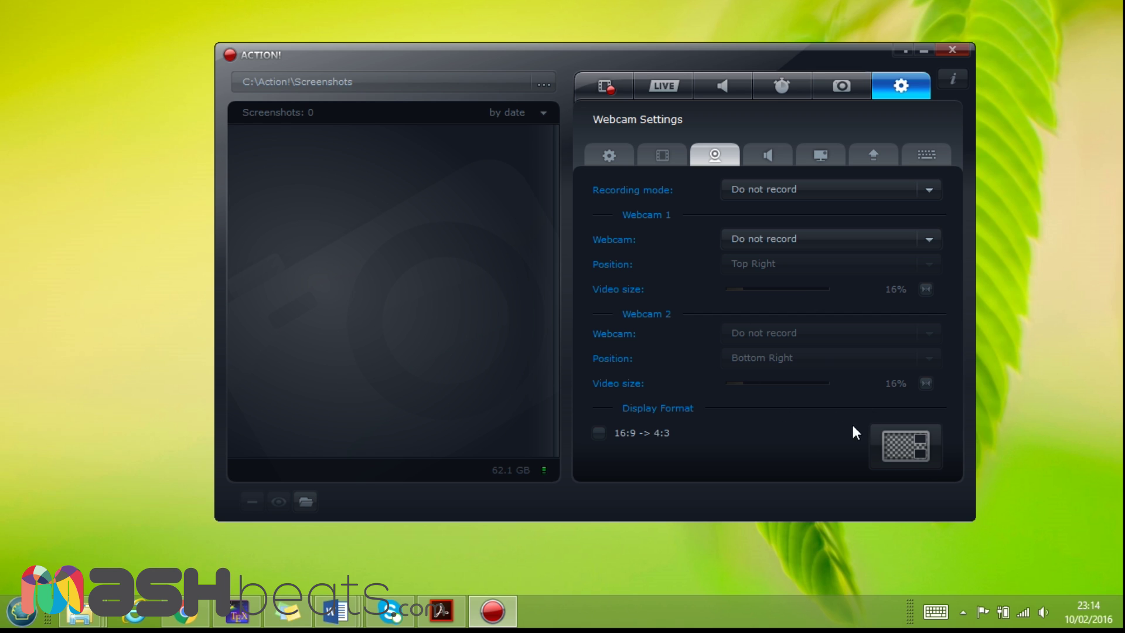
- Check the webcam Recording mode and Webcam 1 lists, keeping both at Do not record
click(797, 188)
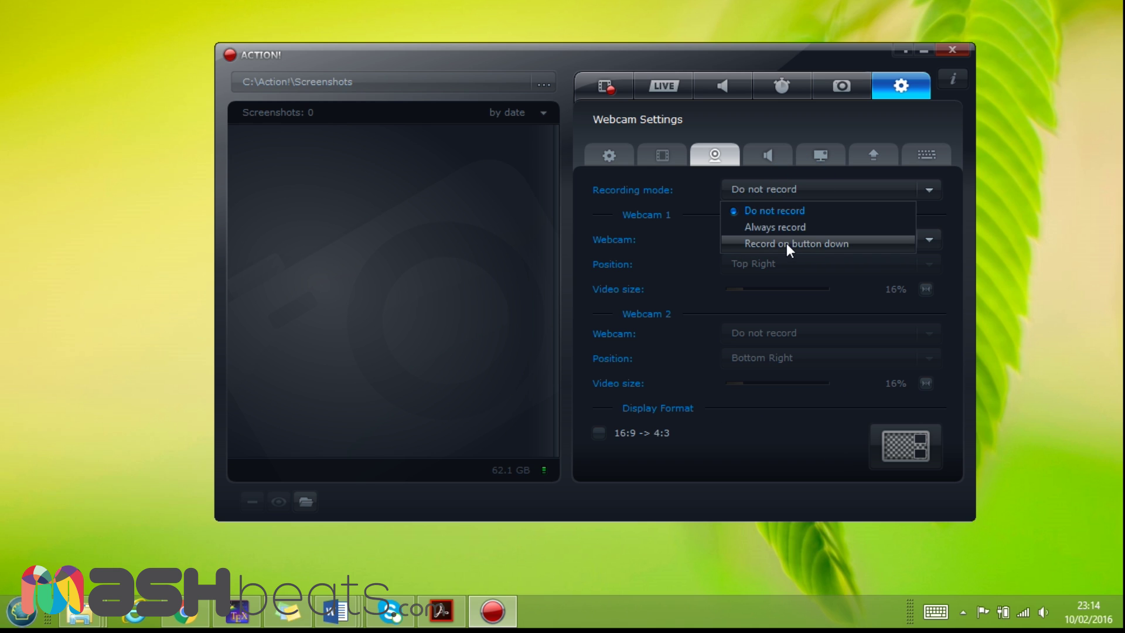
click(695, 237)
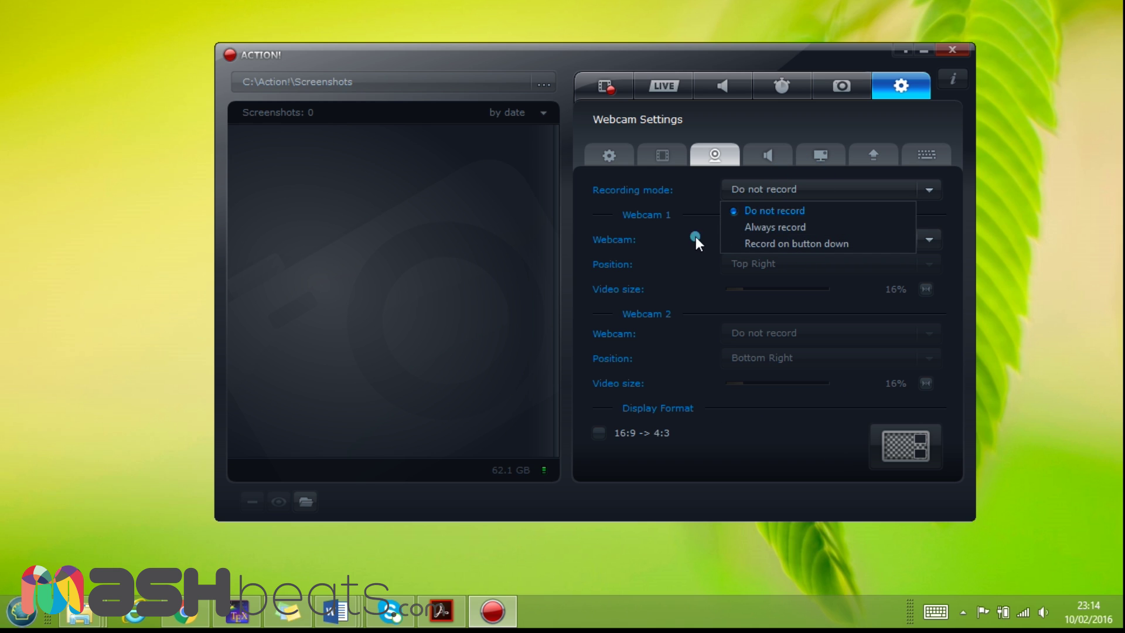
click(832, 240)
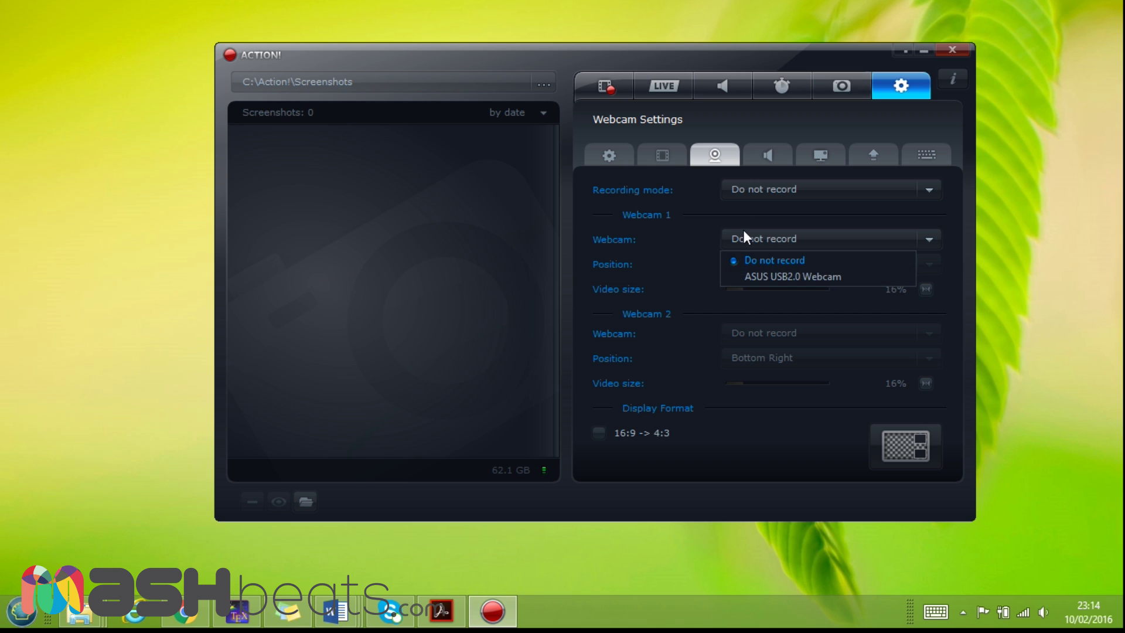
click(695, 253)
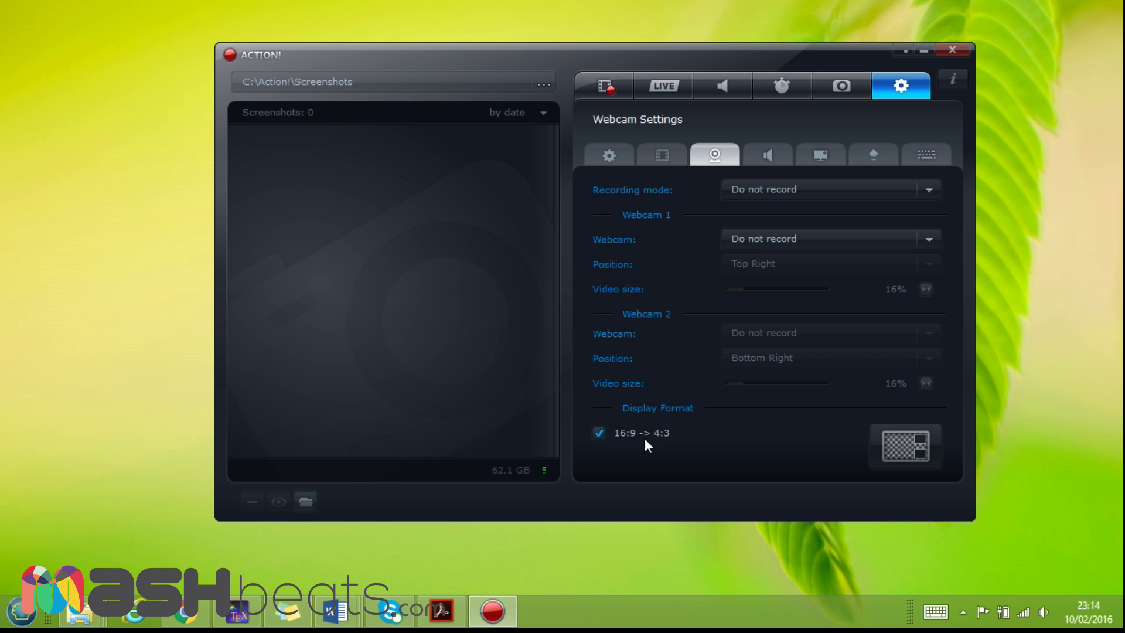
- Preview the 16:9 to 4:3 display format, then turn that conversion off
click(895, 453)
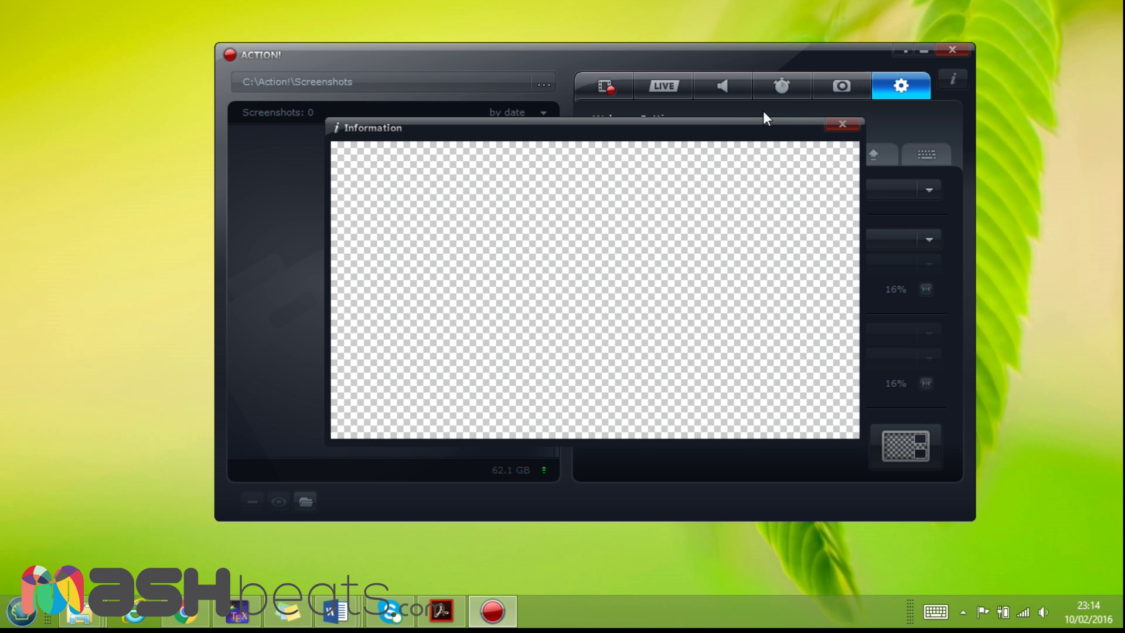
click(843, 124)
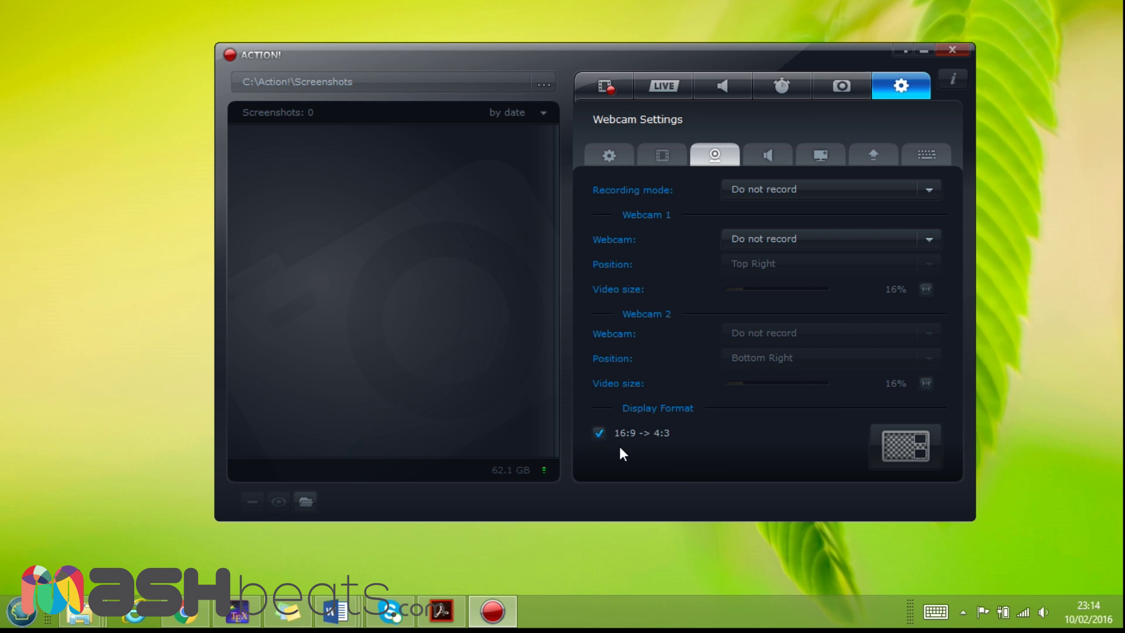
click(599, 434)
click(765, 160)
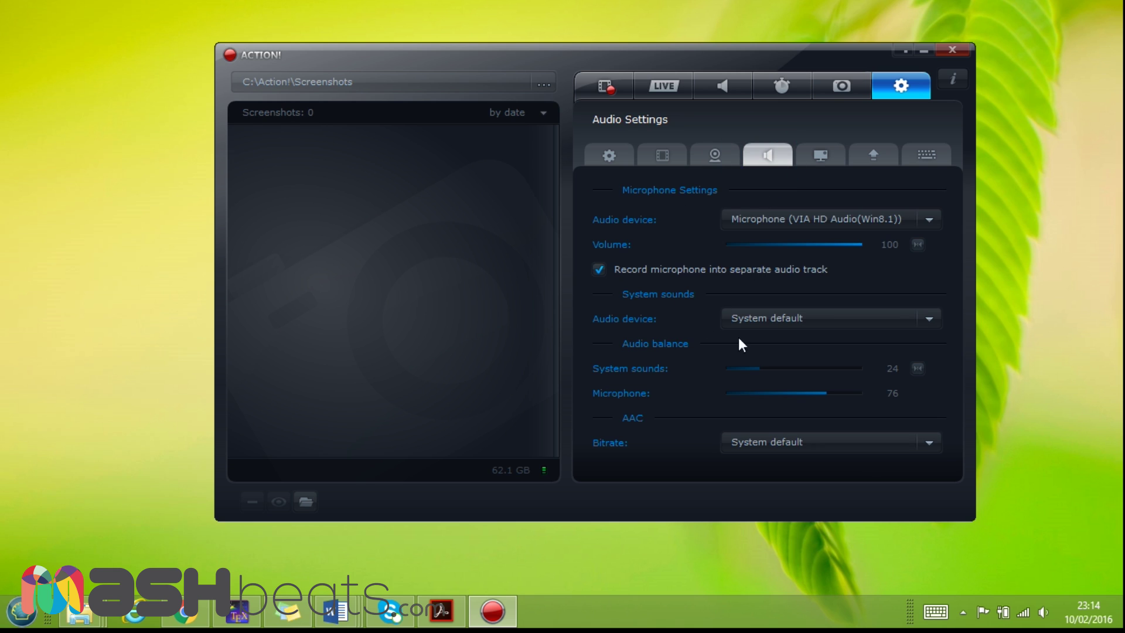
- Lower the microphone volume to 99, leaving the microphone device unchanged
click(927, 219)
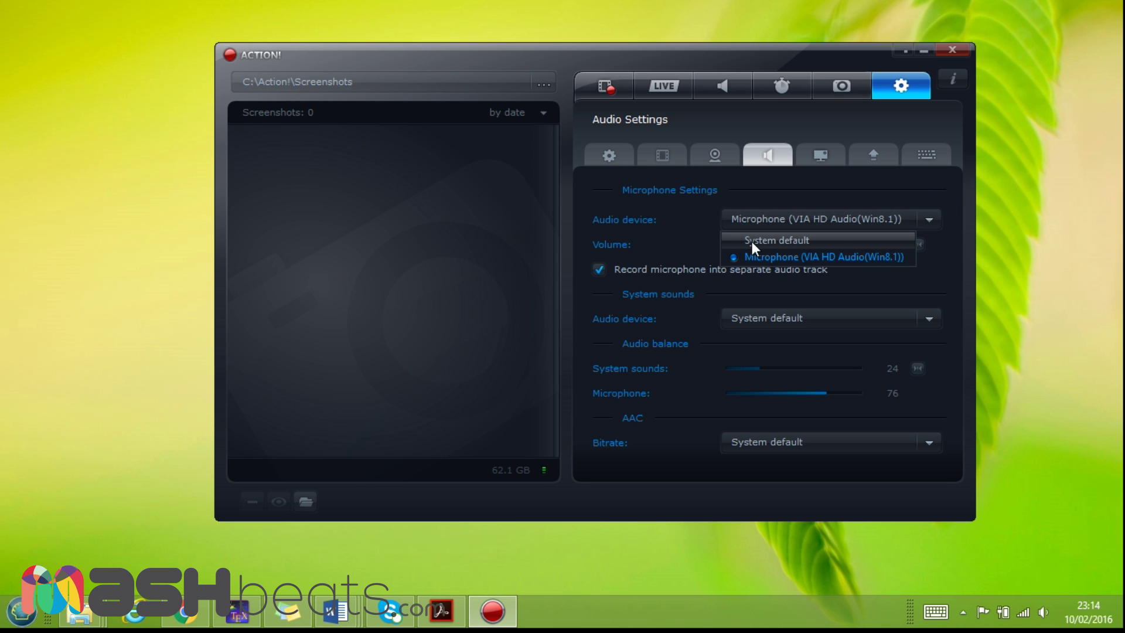
click(670, 233)
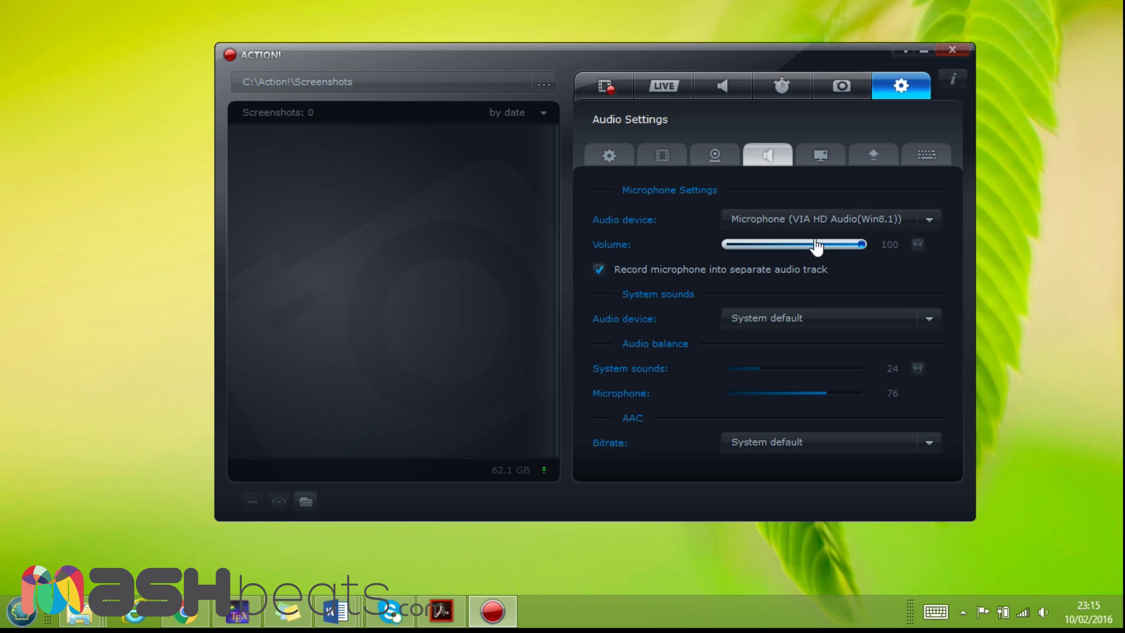
drag(816, 246, 860, 254)
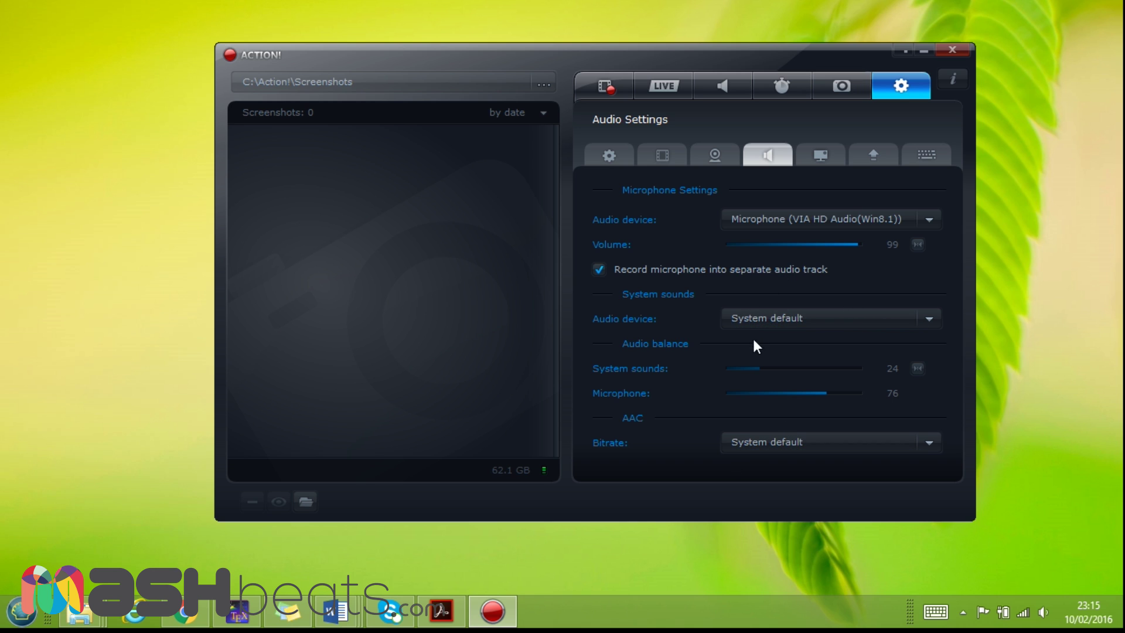
- Keep the system sounds device and AAC bitrate at System default
click(874, 319)
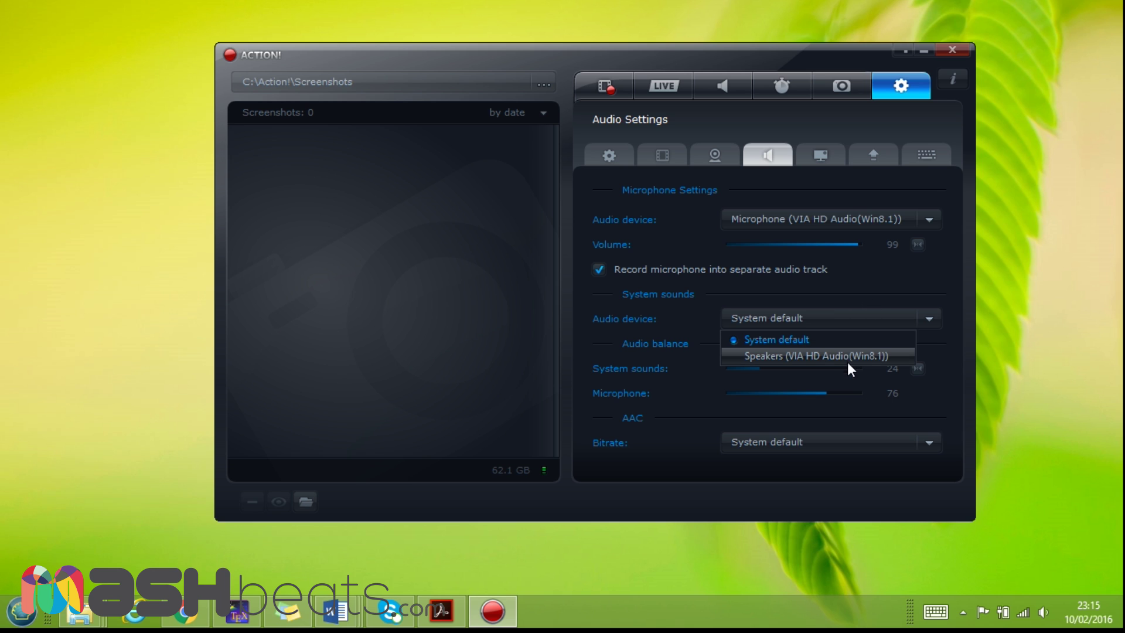
click(835, 296)
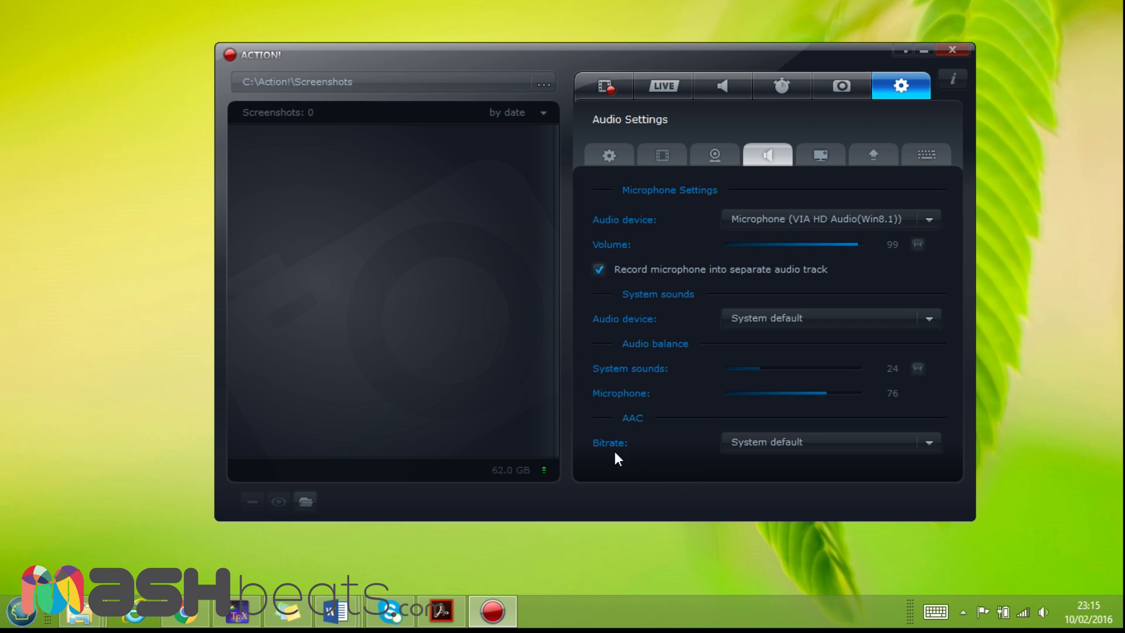
click(750, 443)
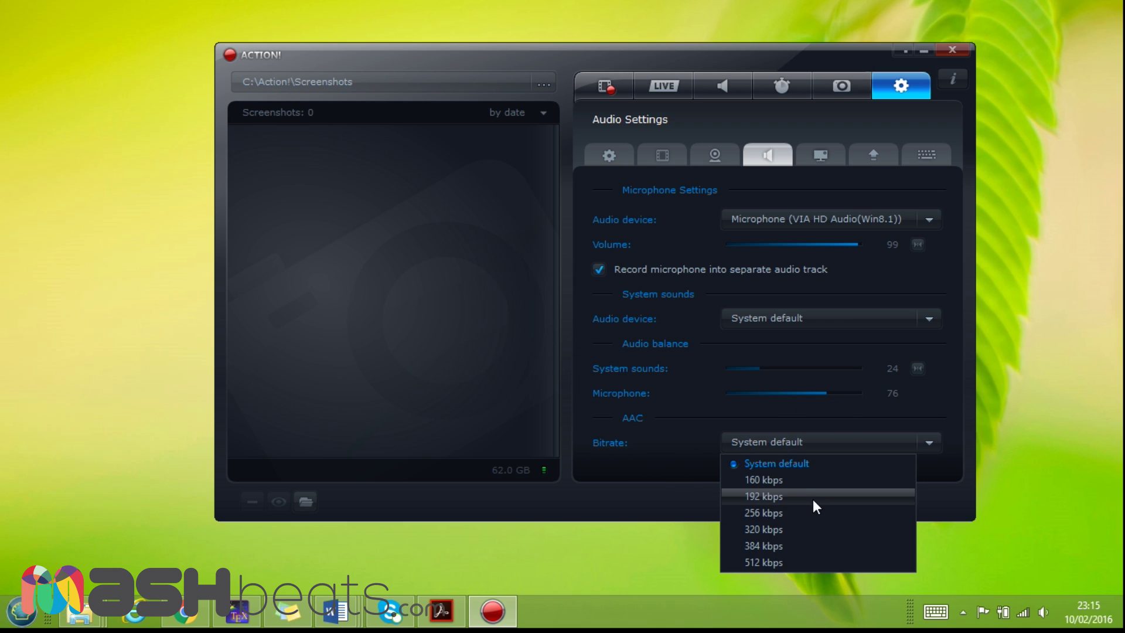
click(792, 463)
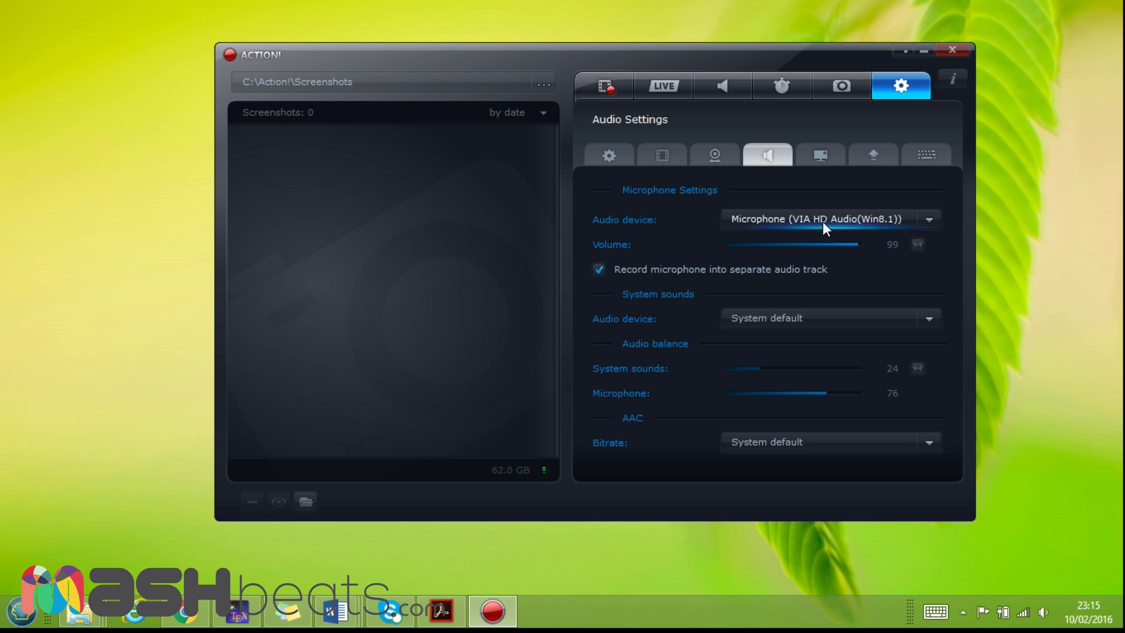
click(823, 157)
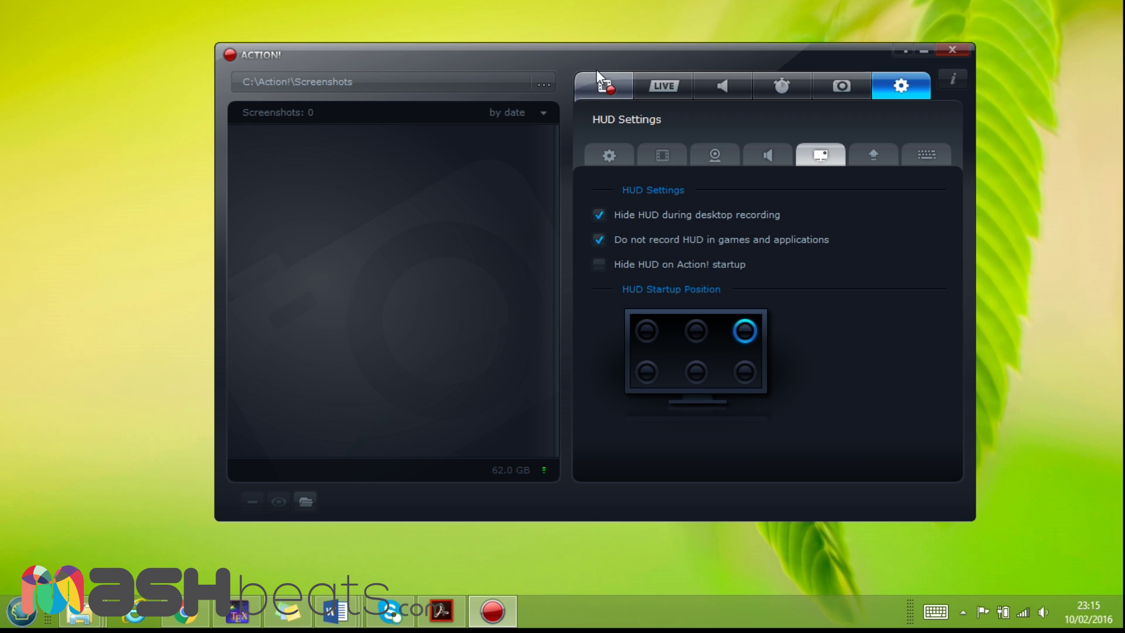
- Move the recorder window slightly down and open the Export Settings page
drag(579, 51, 575, 64)
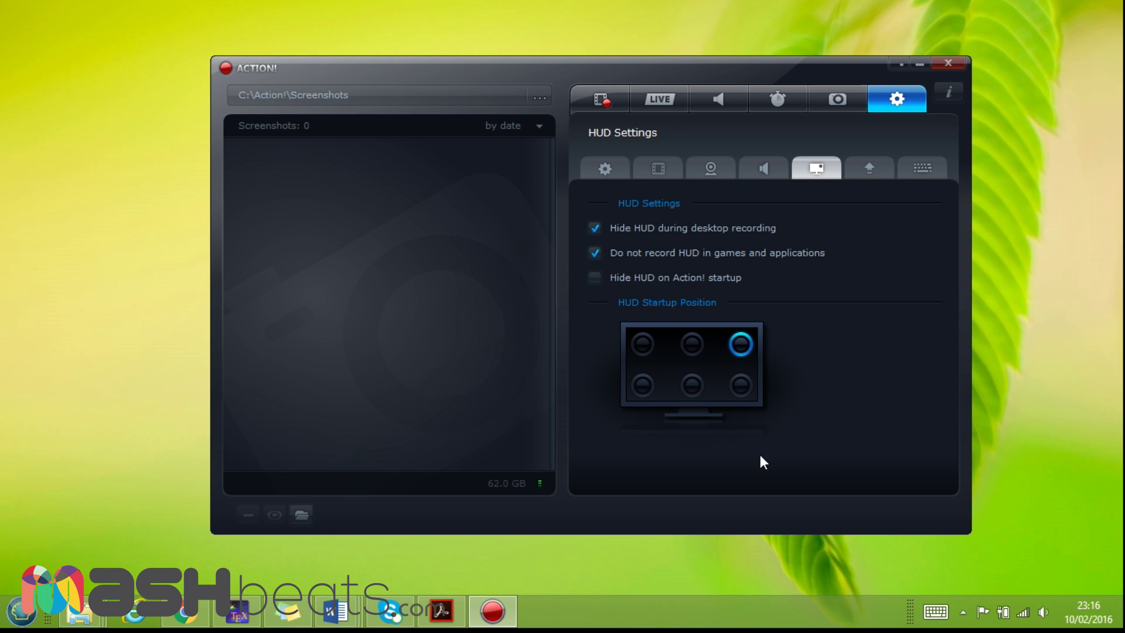
click(868, 172)
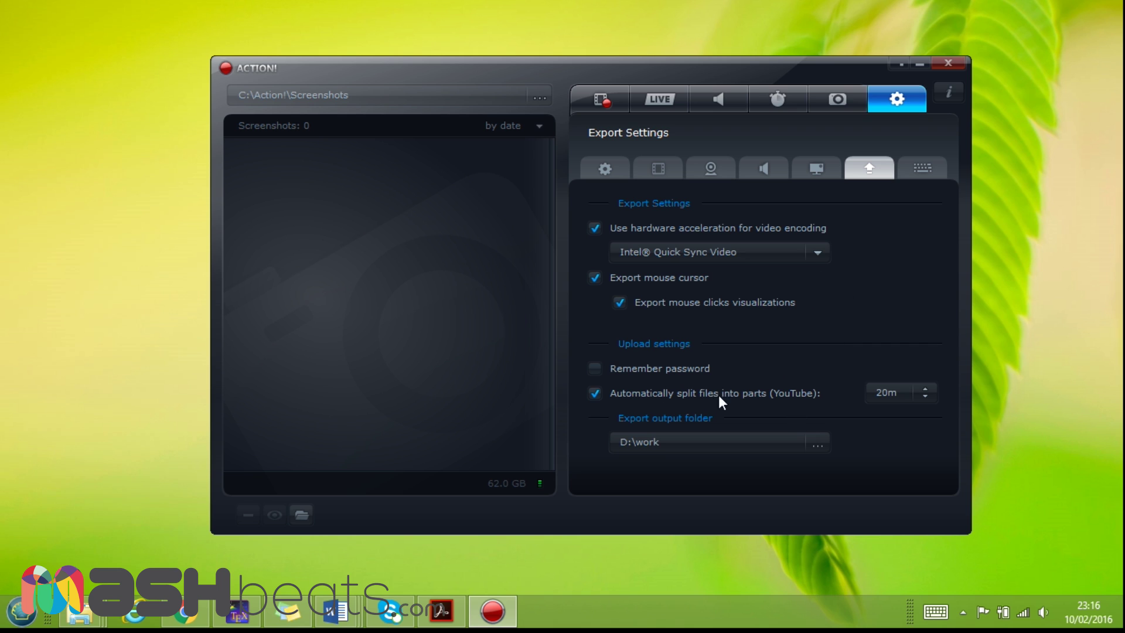
click(609, 344)
- Leave Export Settings for the Hotkeys page showing Record Video F9 and Record Audio F10
click(820, 253)
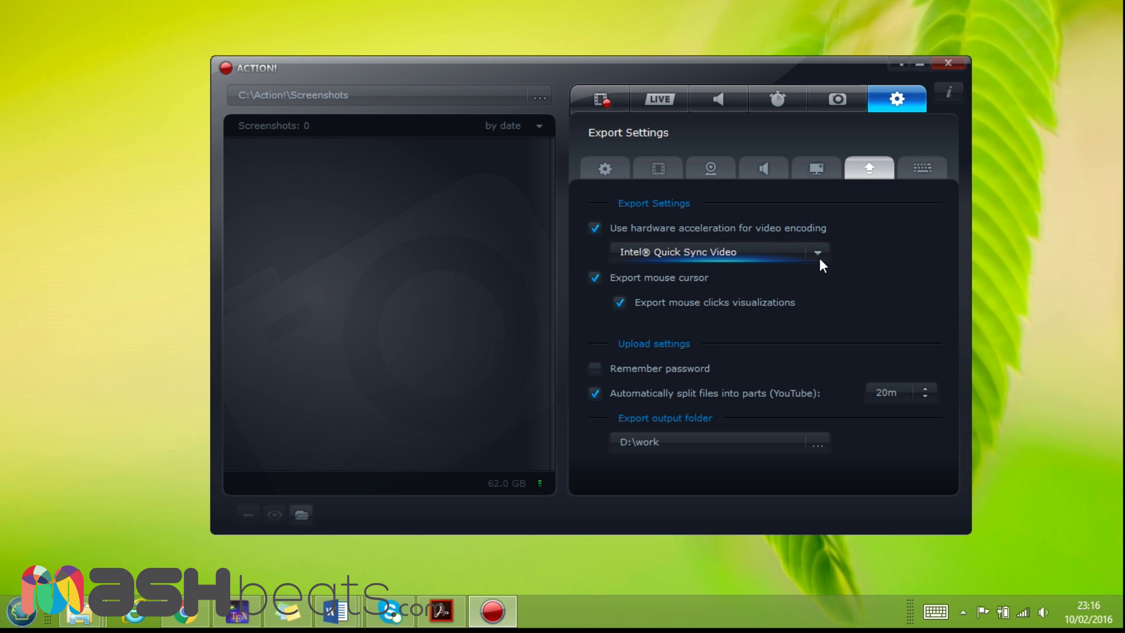
click(820, 254)
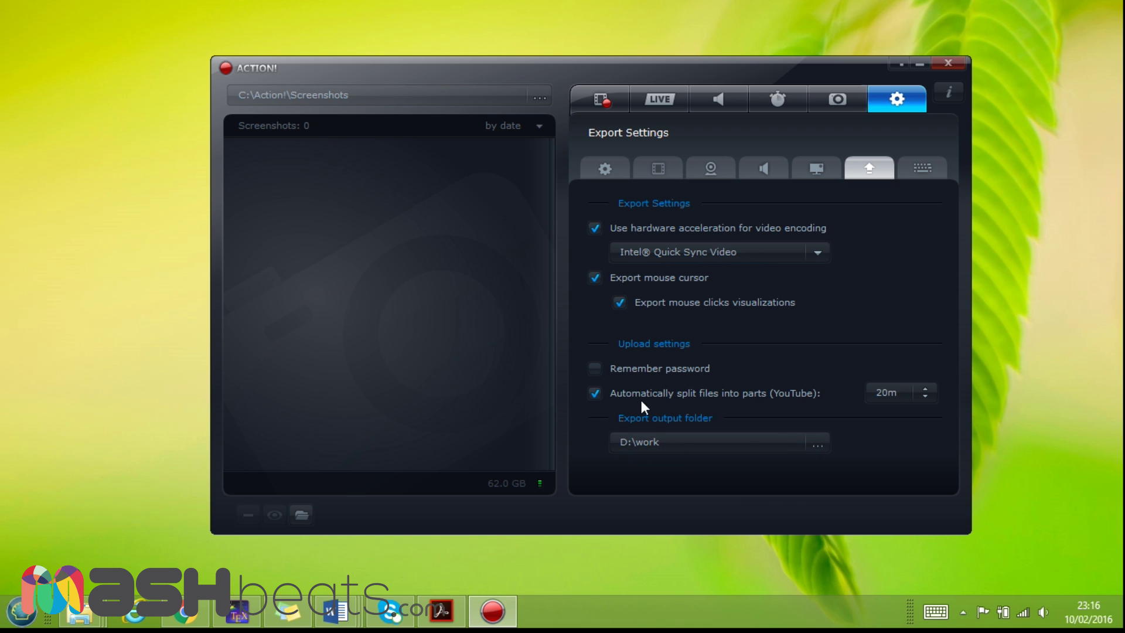
click(842, 321)
click(922, 169)
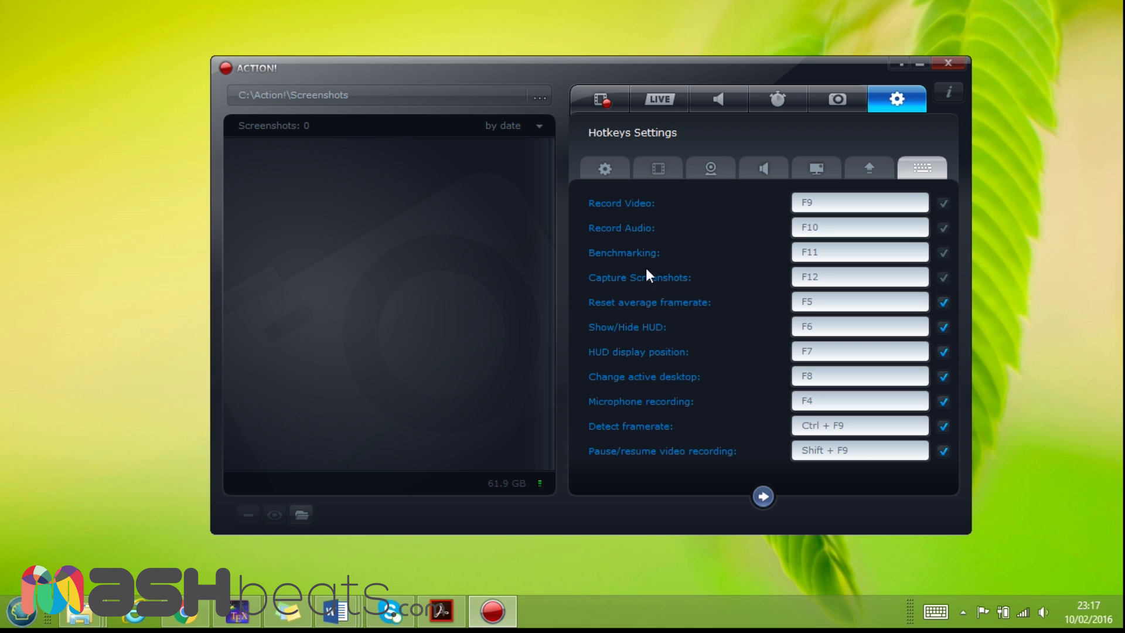
- Keep Record Video on F9, page through both hotkey pages, then switch to Chrome
click(813, 204)
key(F9)
click(762, 499)
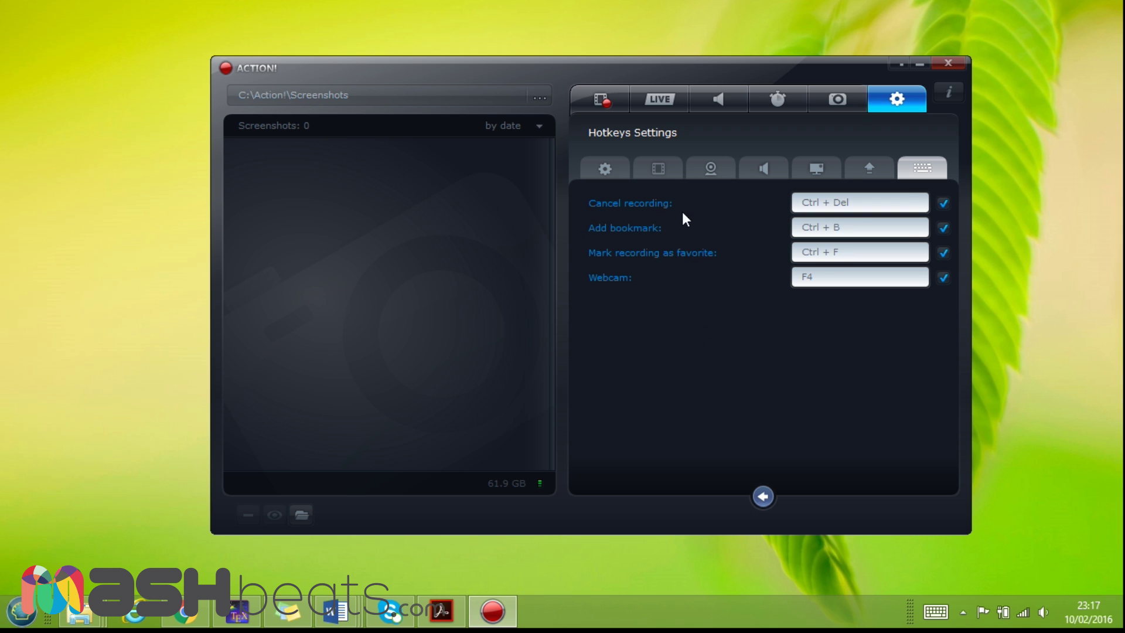
click(768, 498)
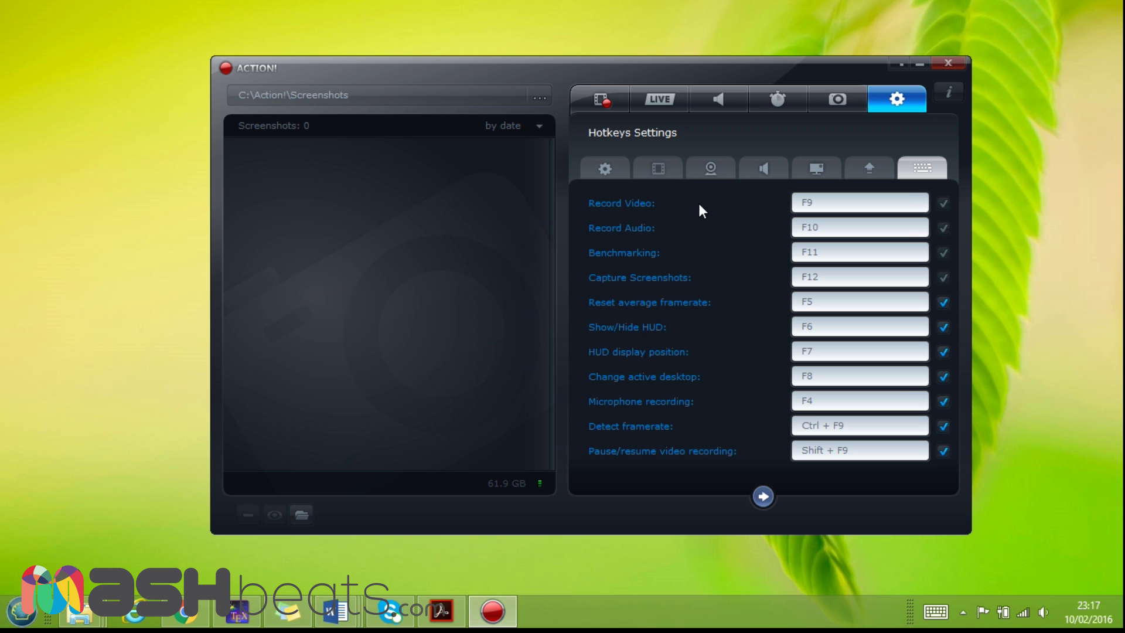
drag(502, 76, 516, 70)
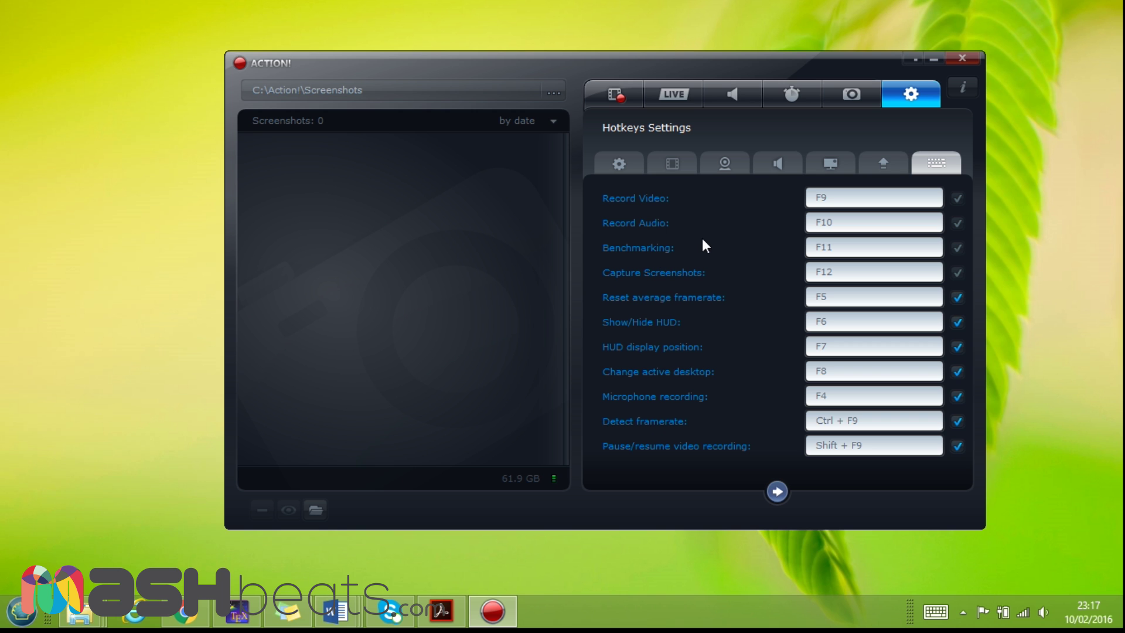
click(185, 612)
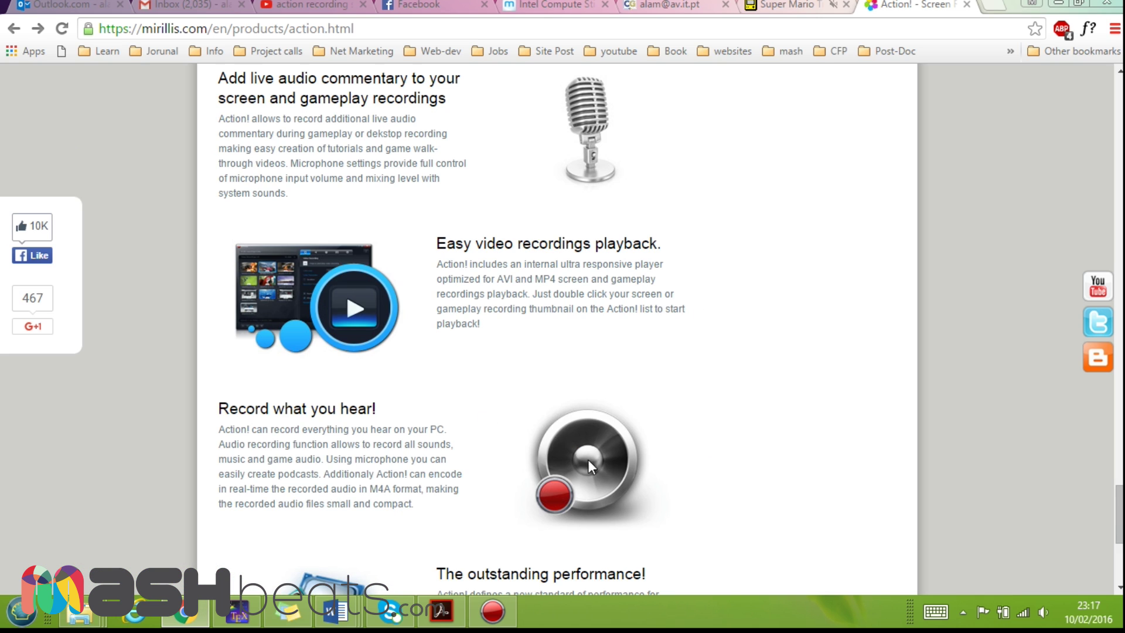
- Scroll up and down through the Action! feature list on the product page
scroll(588, 459, up, 20)
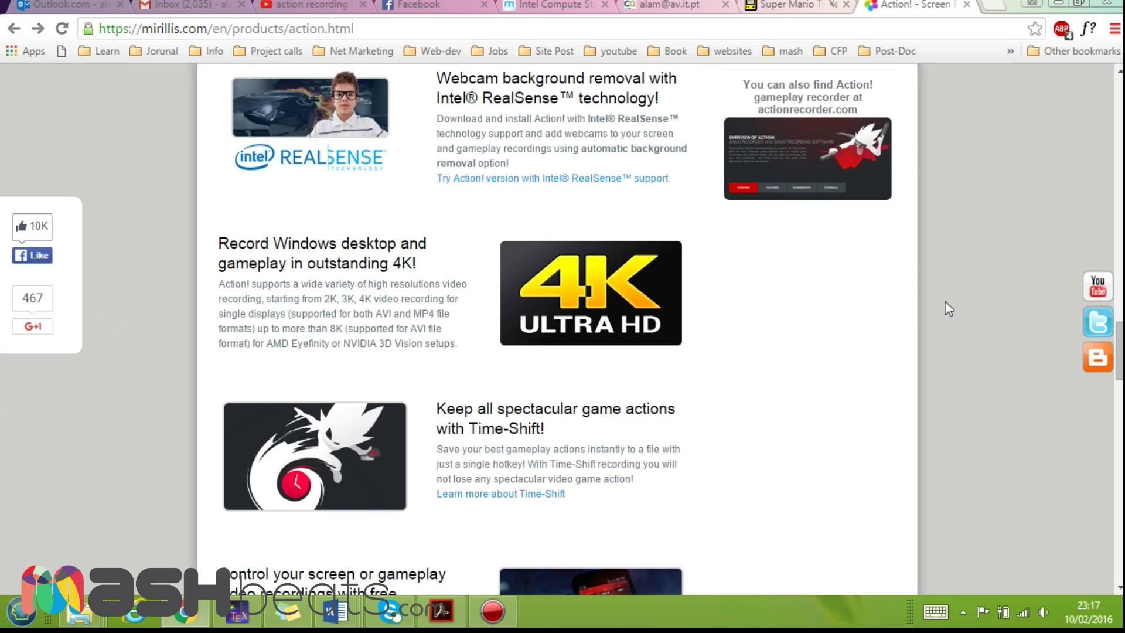
scroll(946, 363, up, 20)
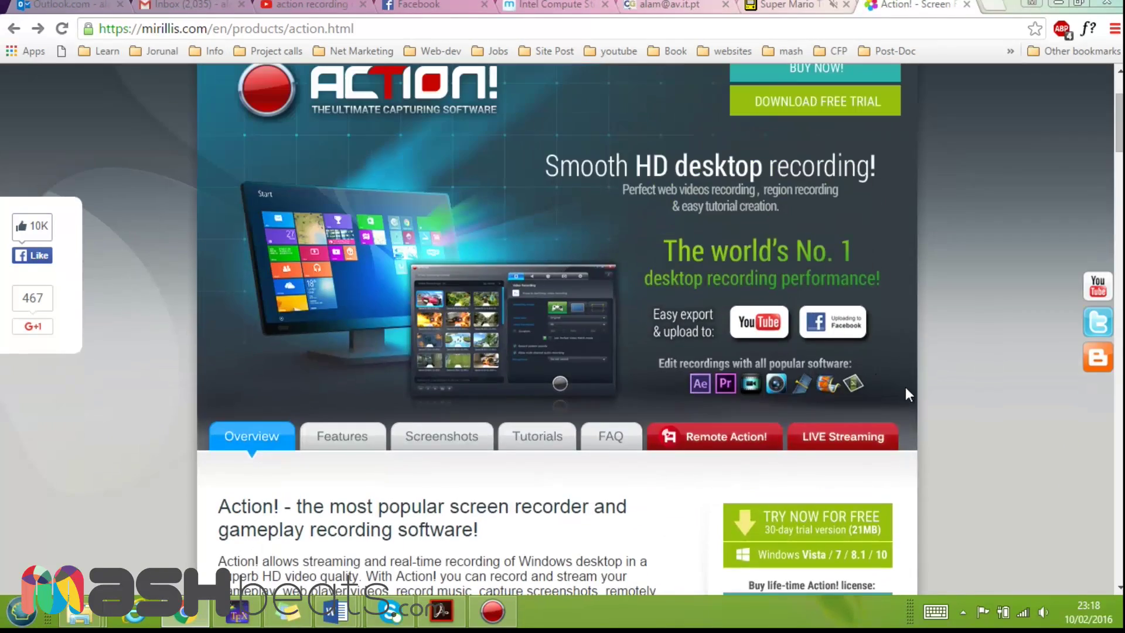
scroll(701, 279, down, 6)
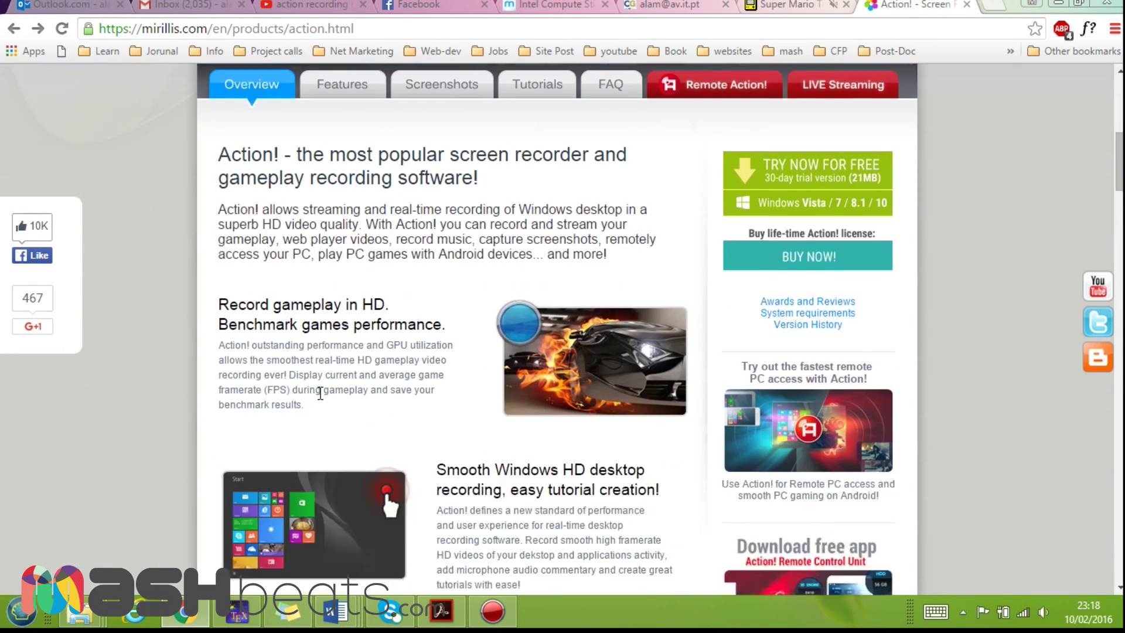
scroll(321, 403, up, 1)
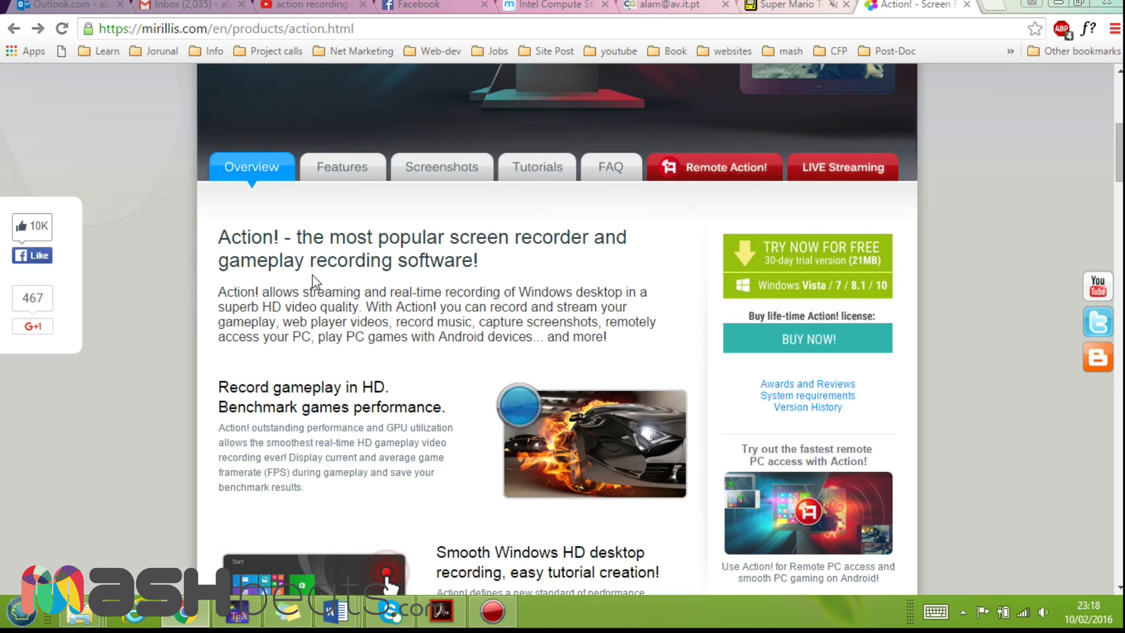
scroll(314, 282, down, 5)
scroll(309, 291, up, 5)
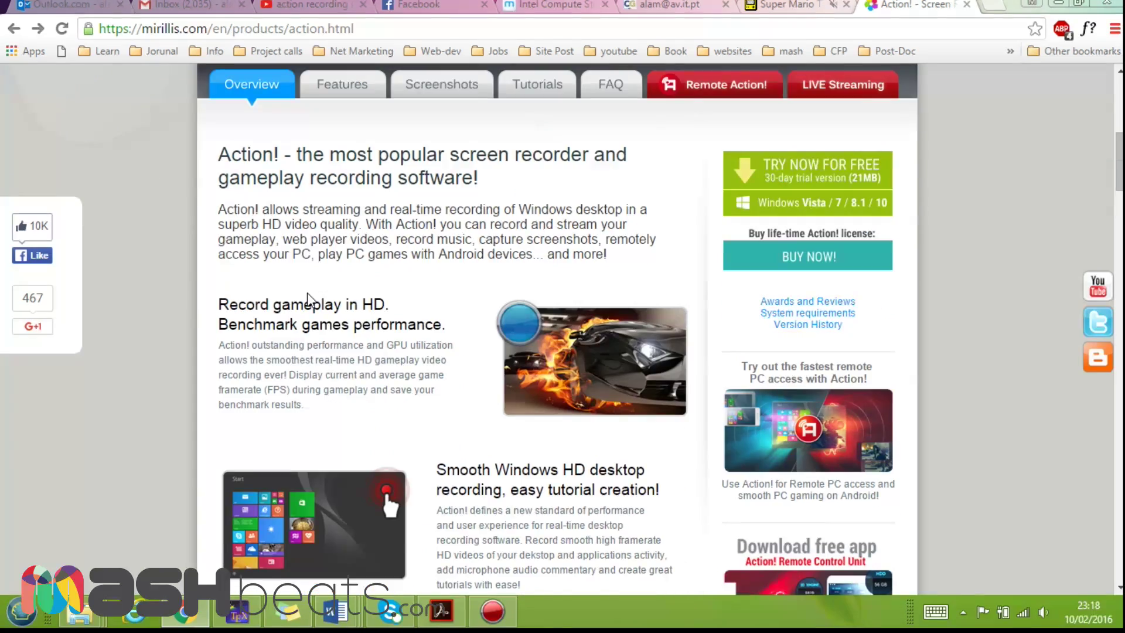
scroll(307, 293, down, 7)
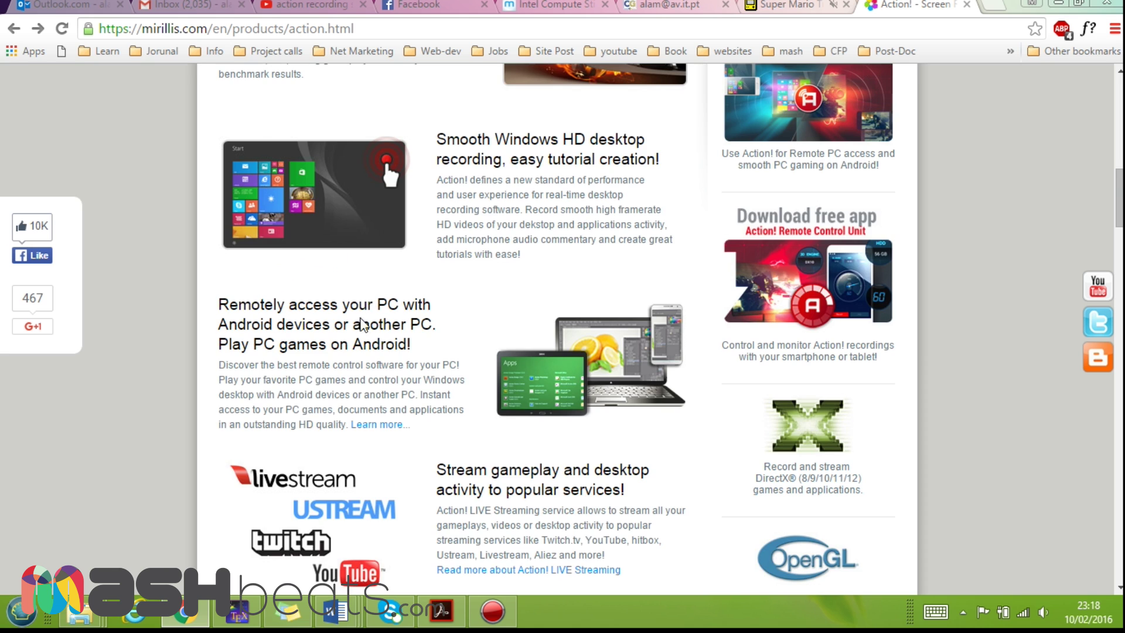
scroll(363, 324, down, 3)
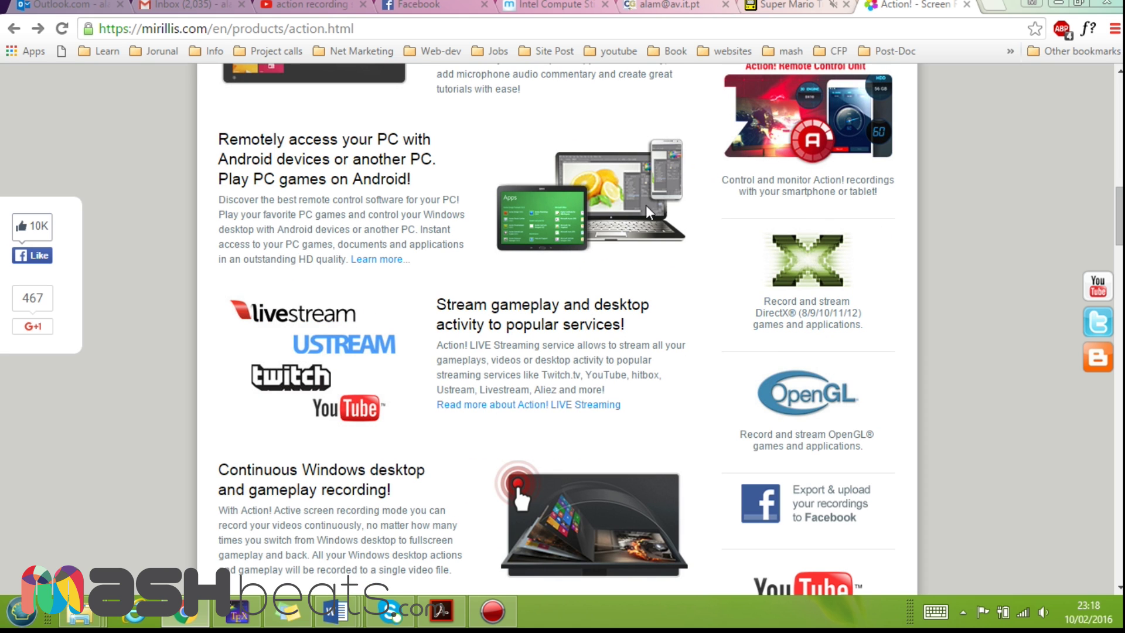
scroll(337, 291, down, 7)
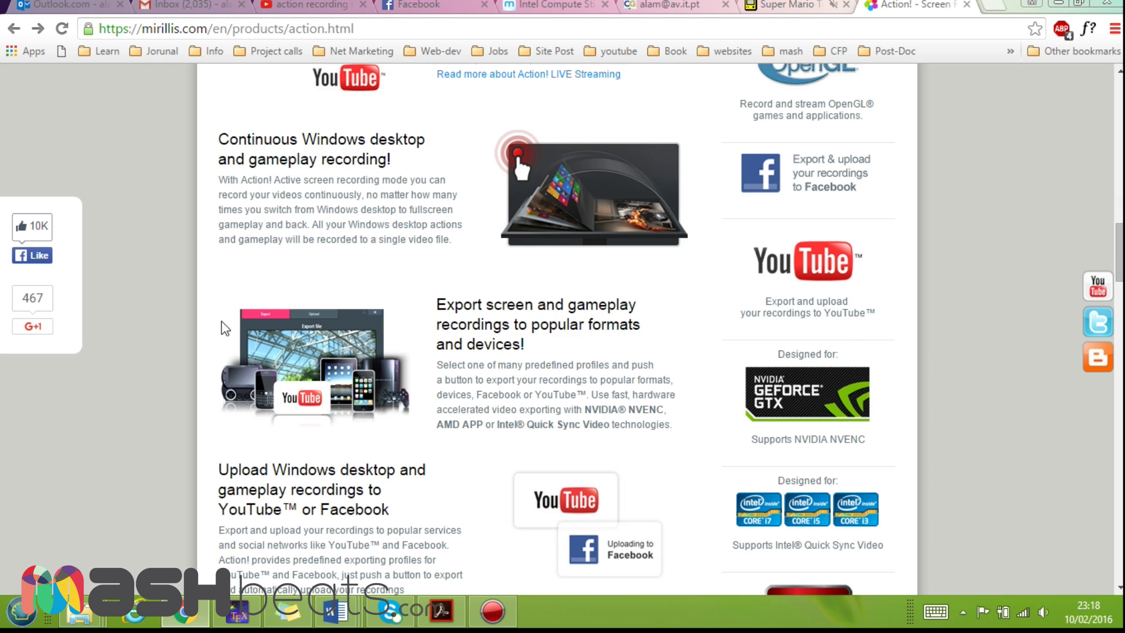
scroll(282, 285, up, 4)
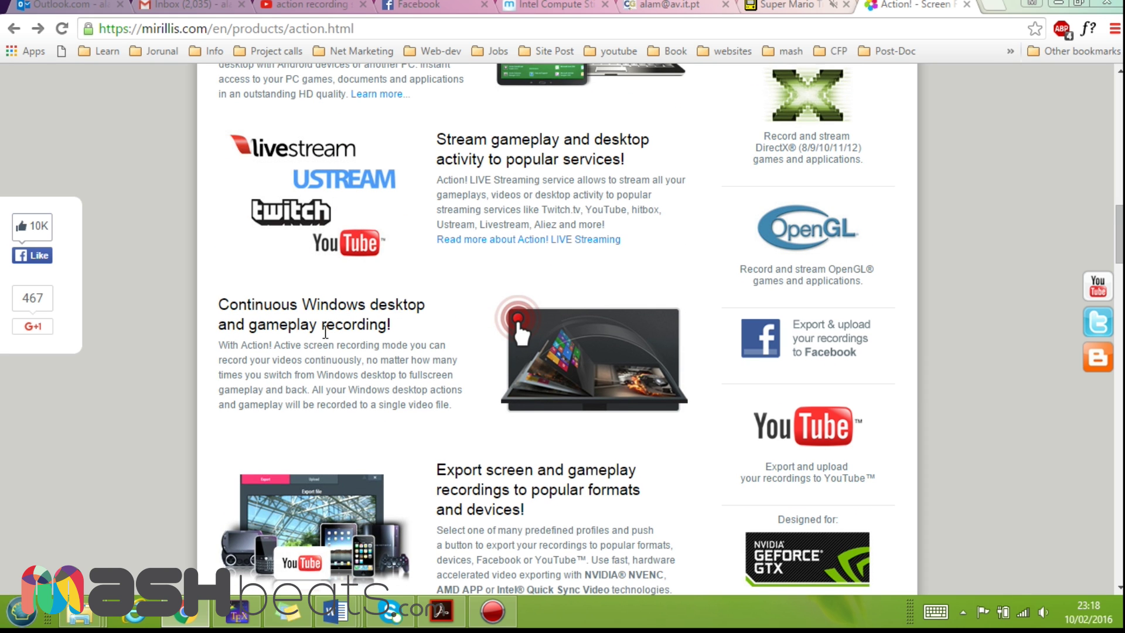
scroll(181, 292, down, 5)
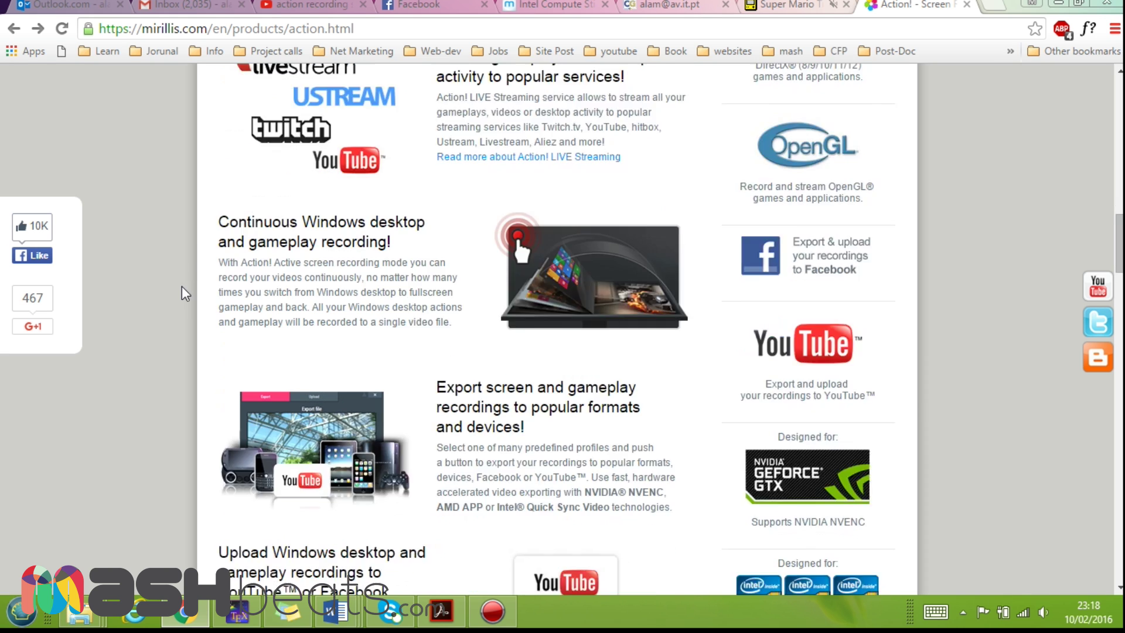
scroll(173, 298, down, 3)
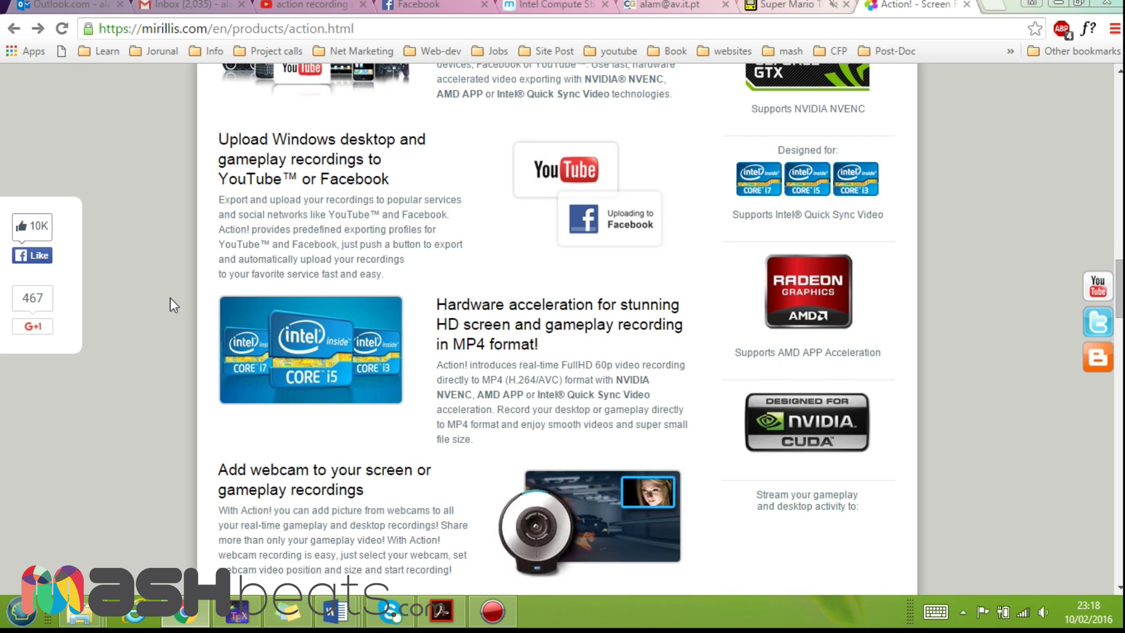
scroll(398, 280, down, 5)
scroll(404, 287, up, 5)
scroll(441, 302, down, 7)
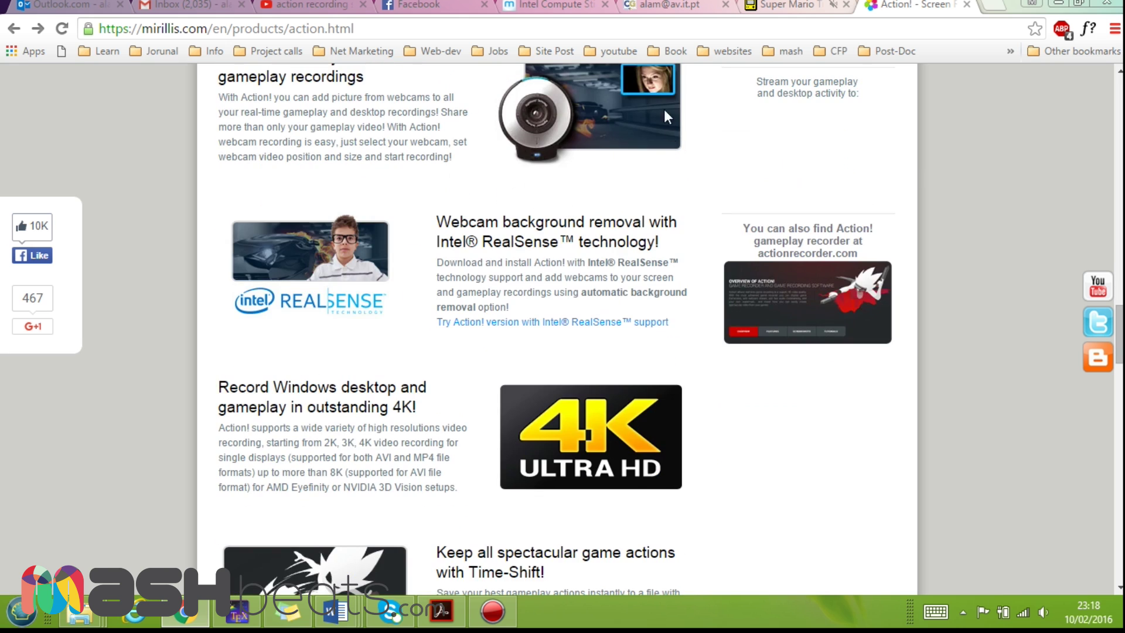
scroll(618, 280, up, 3)
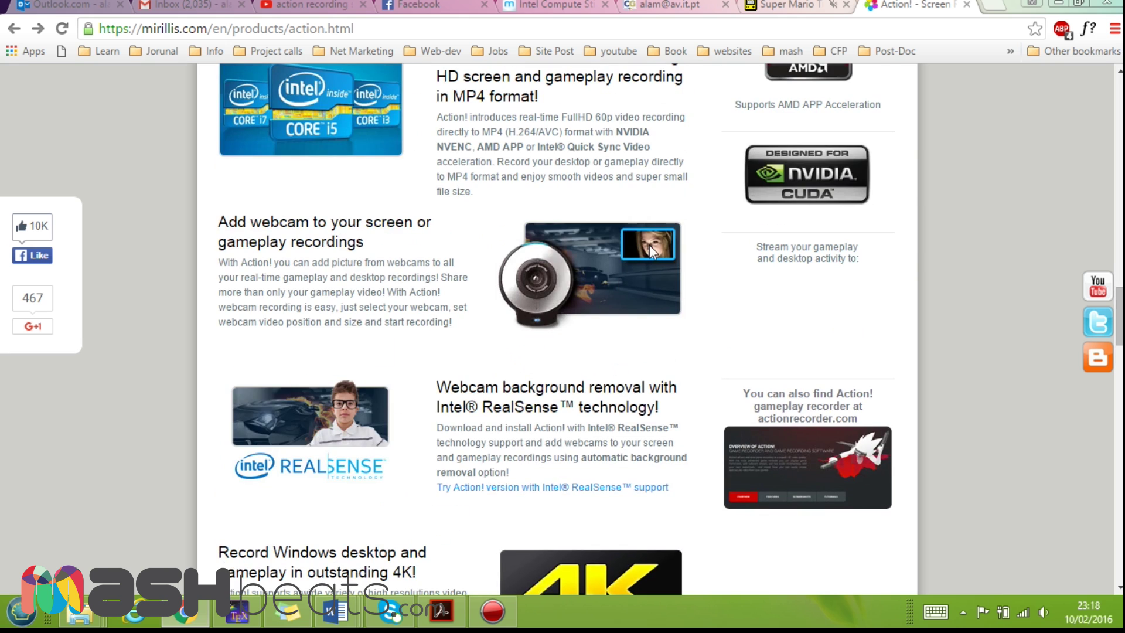
scroll(619, 254, down, 3)
scroll(476, 251, up, 1)
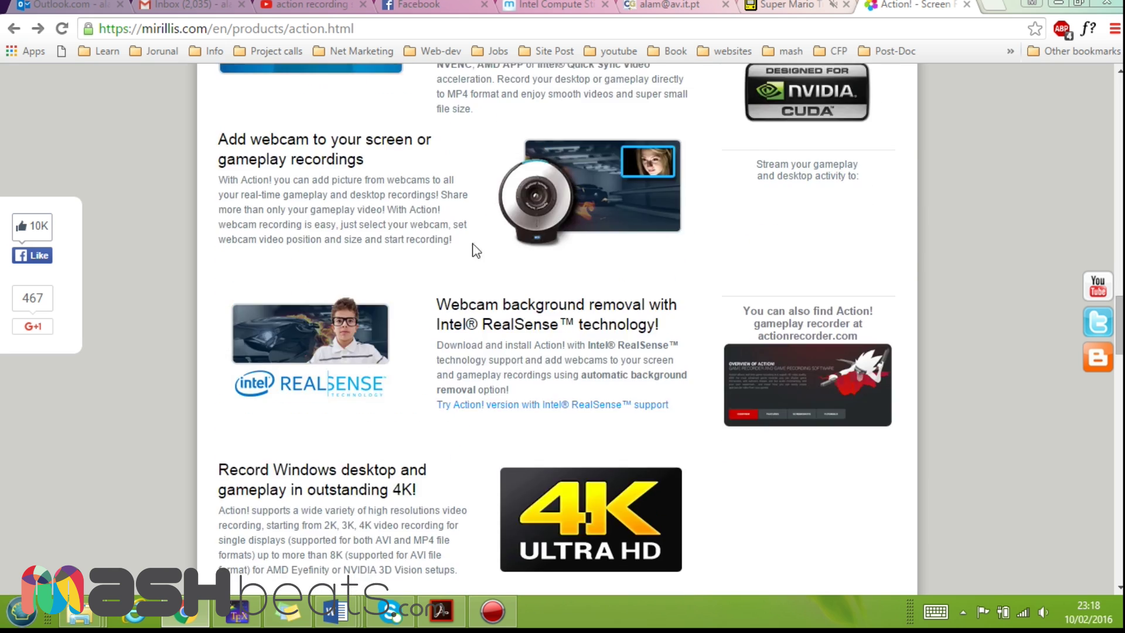
scroll(475, 251, down, 3)
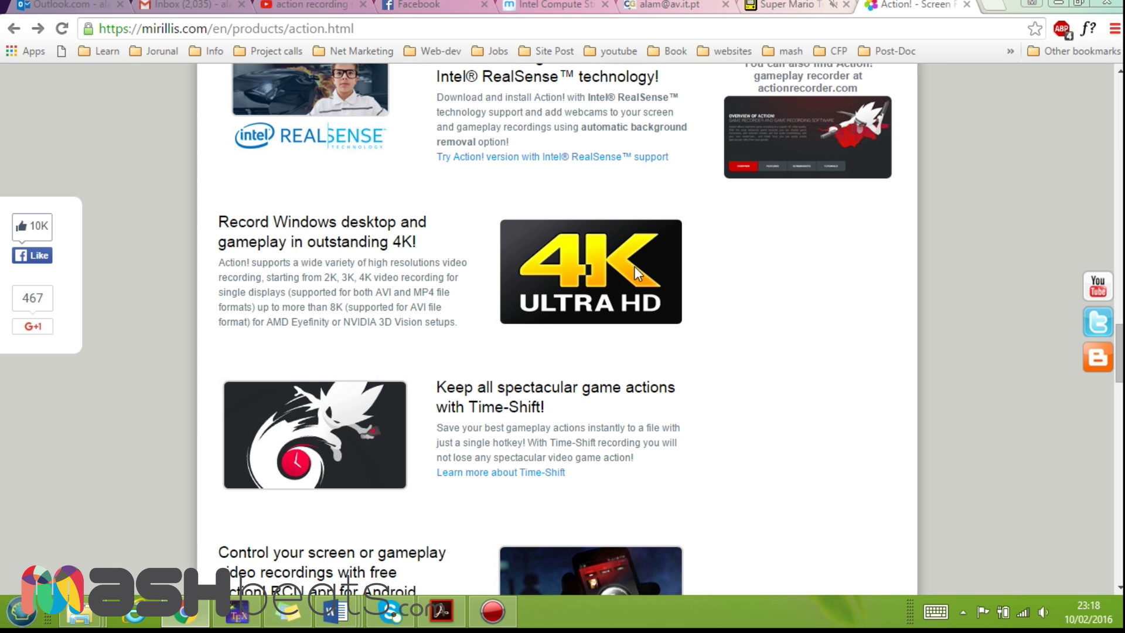
scroll(634, 266, down, 3)
scroll(390, 319, down, 3)
scroll(484, 339, up, 3)
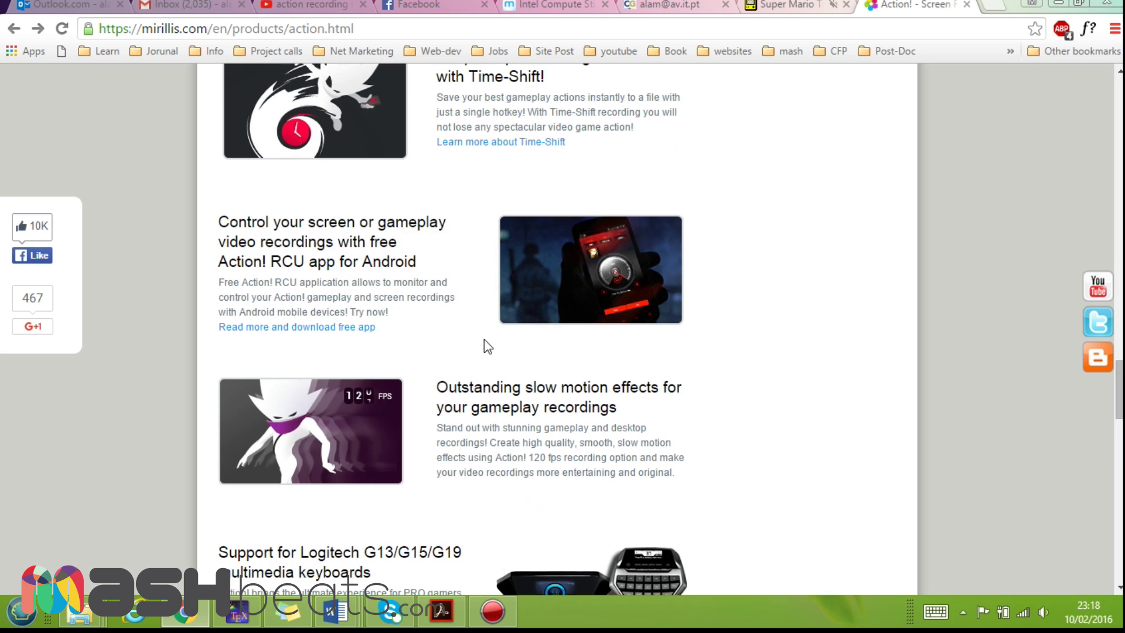
- Highlight the Android RCU app and slow motion effects for gameplay recordings headings
drag(218, 221, 435, 297)
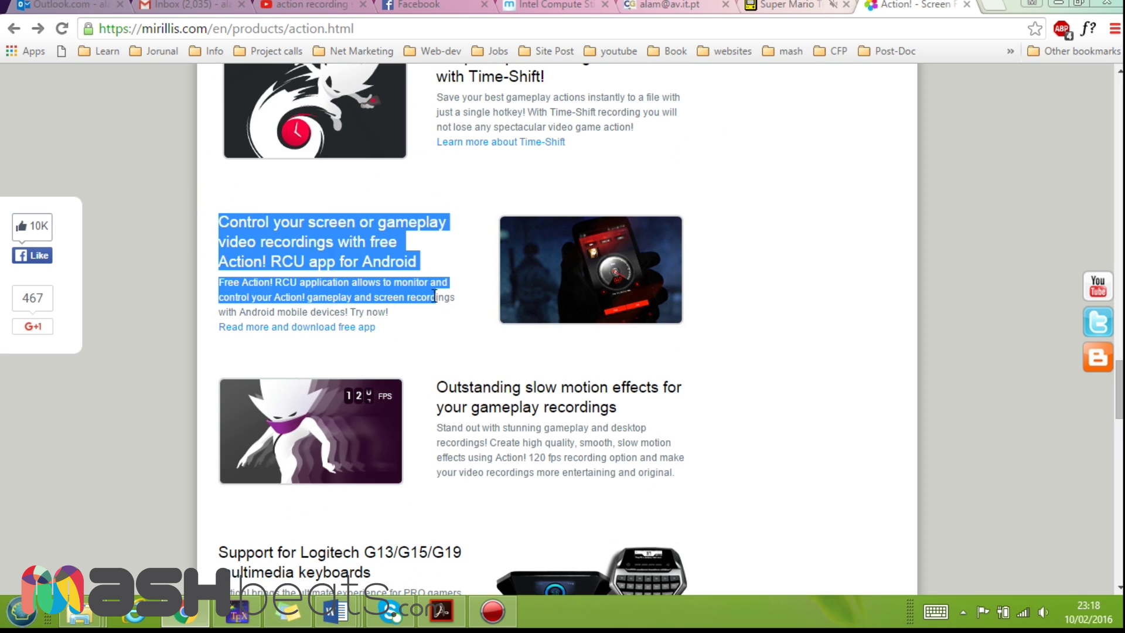
click(477, 234)
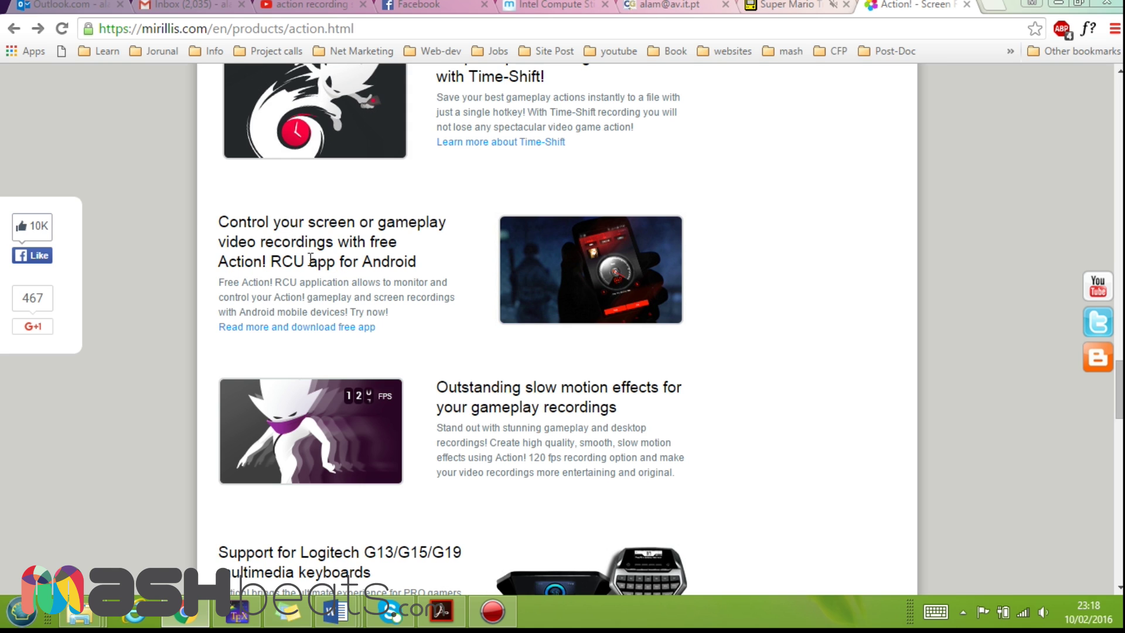
drag(309, 261, 444, 258)
click(476, 253)
scroll(228, 364, down, 3)
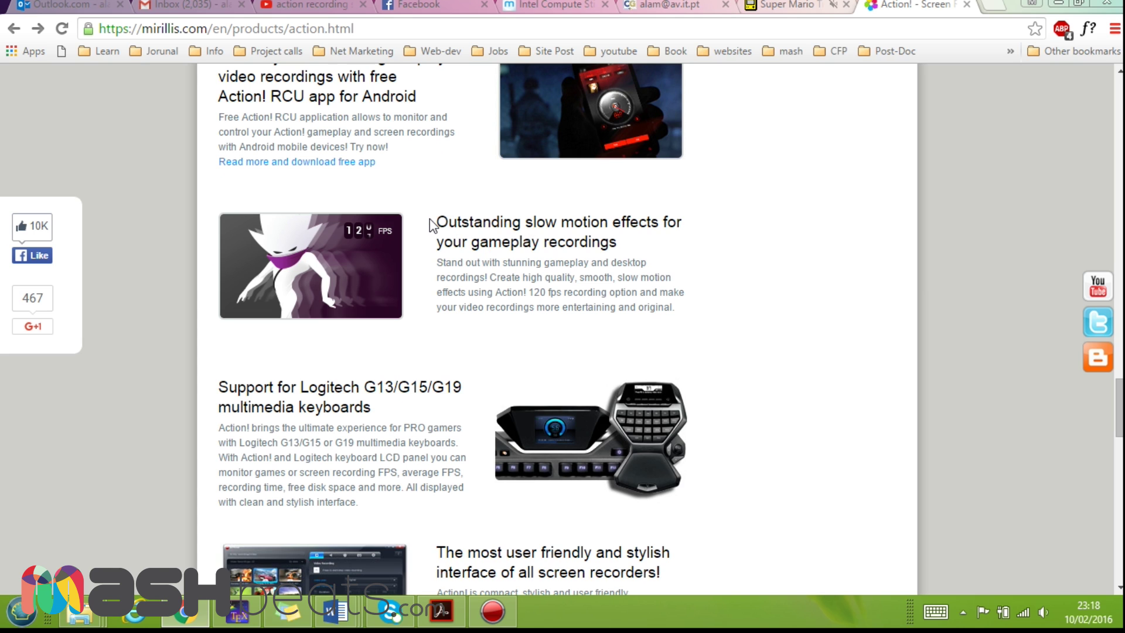
drag(431, 224, 597, 242)
drag(670, 254, 443, 221)
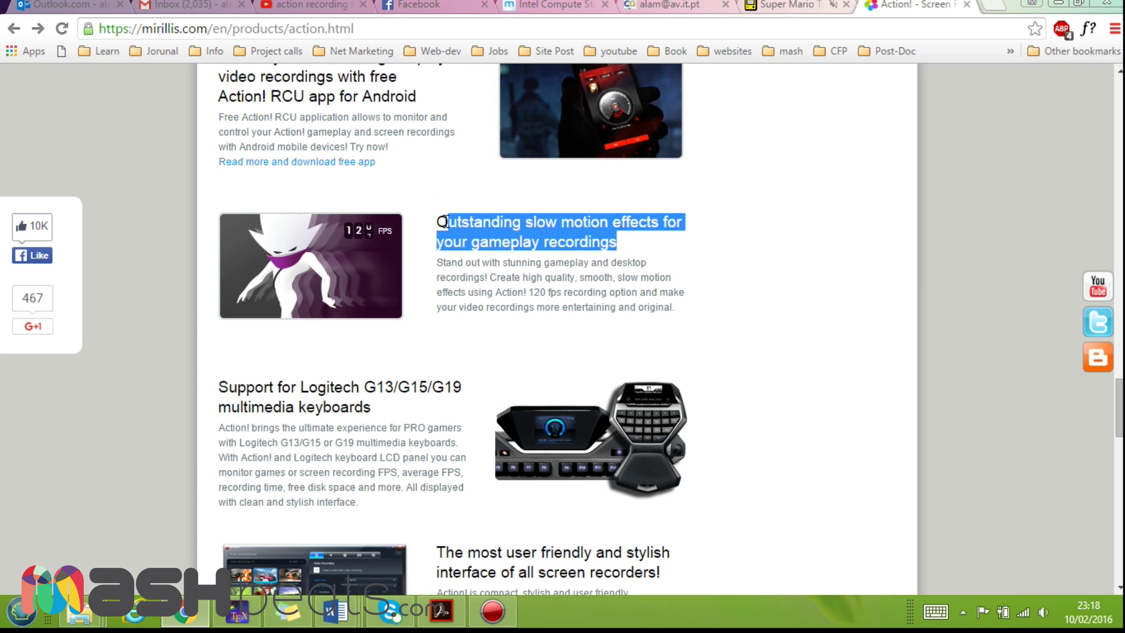
click(462, 288)
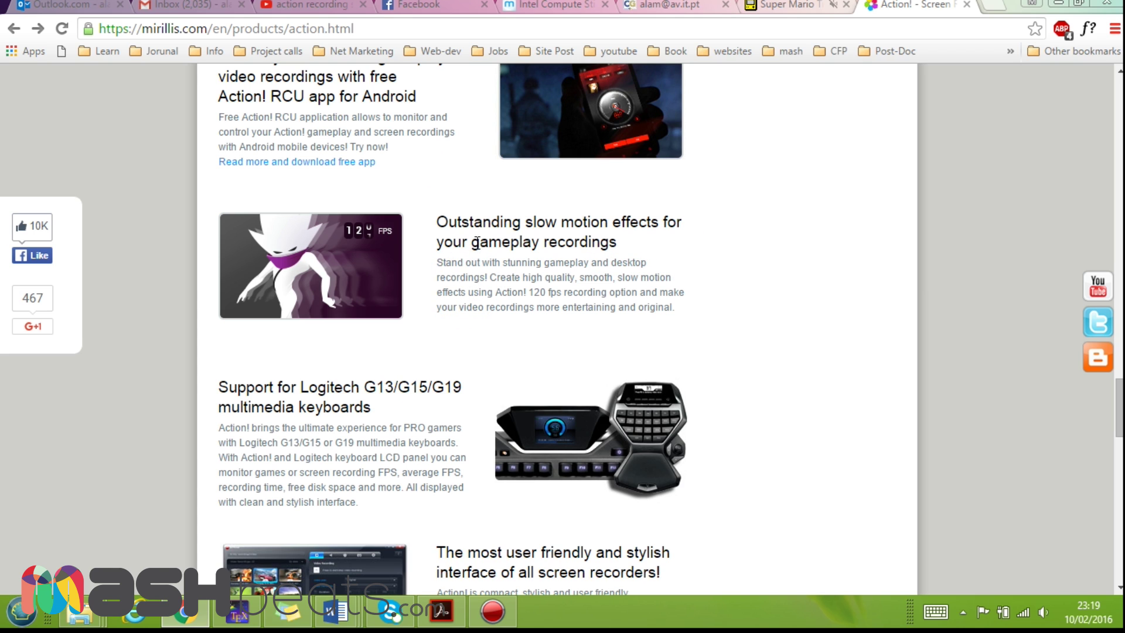
drag(521, 225, 666, 227)
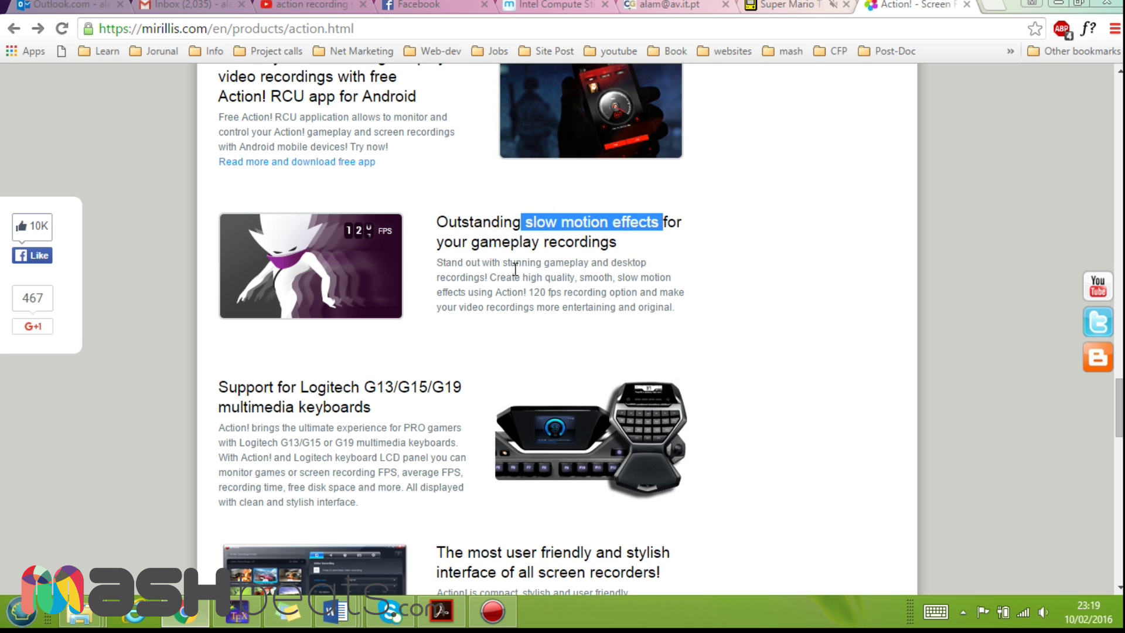
drag(464, 241, 657, 243)
click(566, 274)
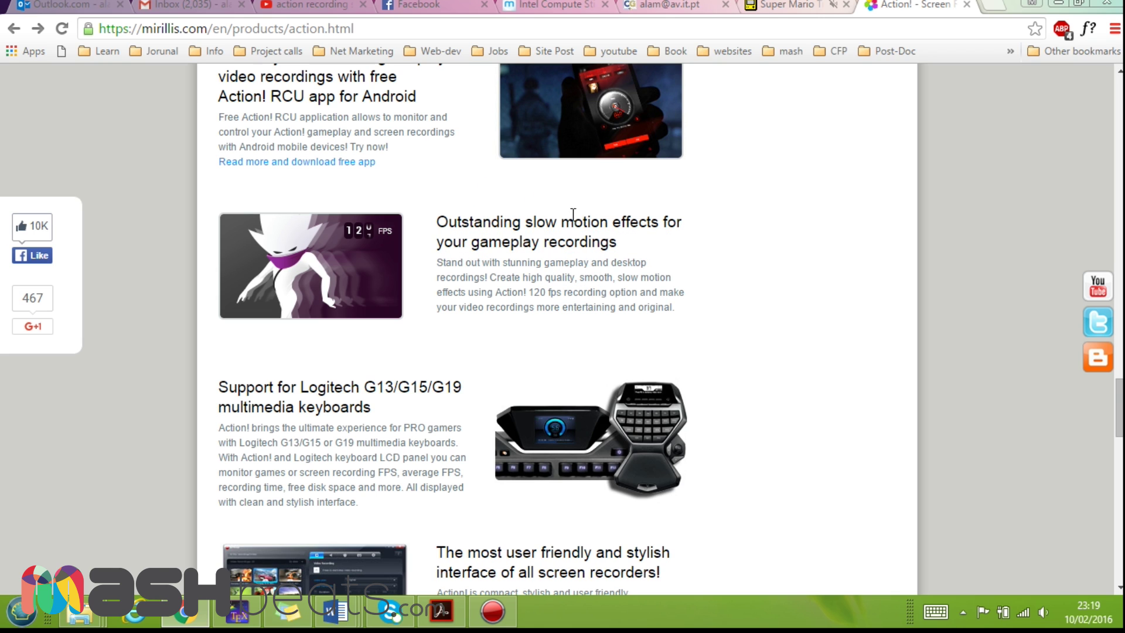
- Point out the Logitech keyboard support section, then scroll back to the page top
scroll(554, 258, down, 3)
click(285, 296)
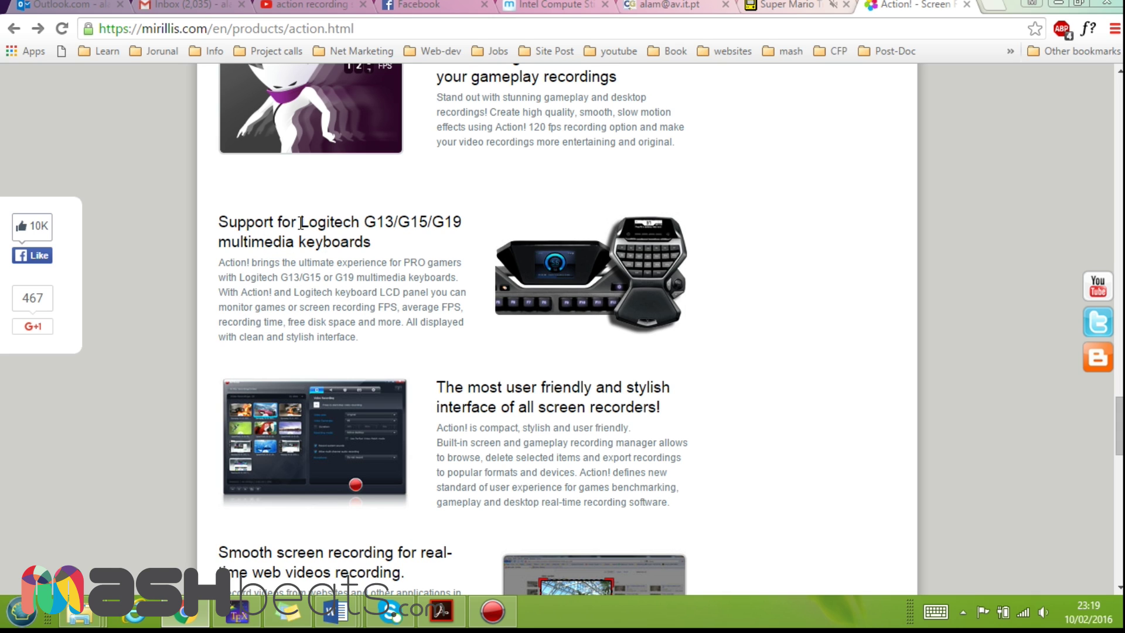
drag(300, 222, 309, 223)
scroll(548, 361, down, 3)
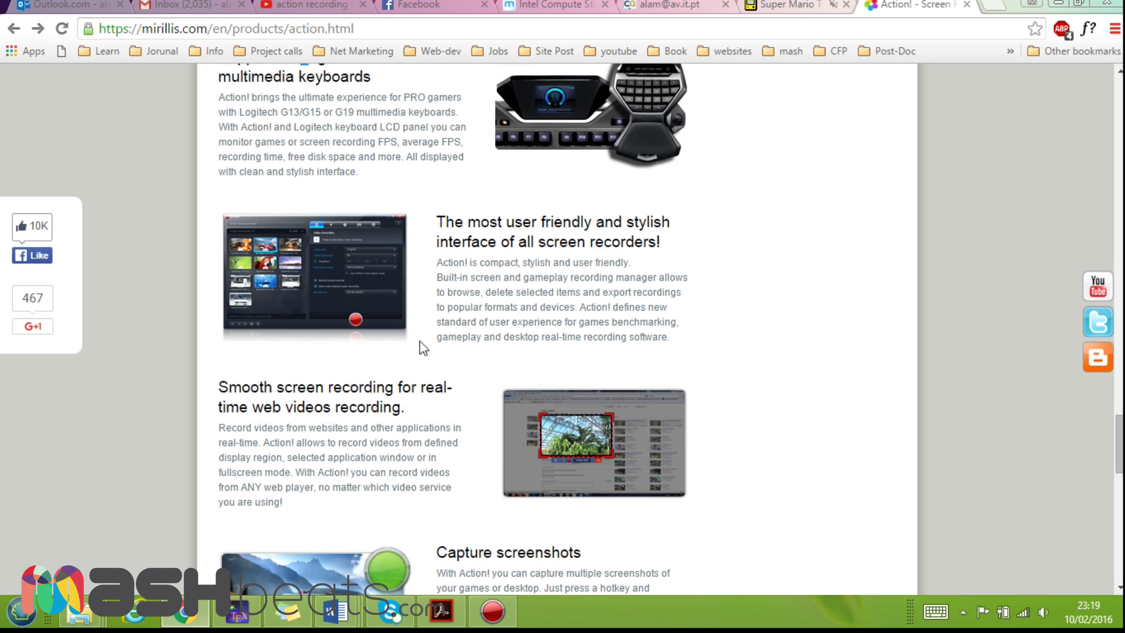
scroll(401, 390, down, 3)
scroll(401, 398, down, 10)
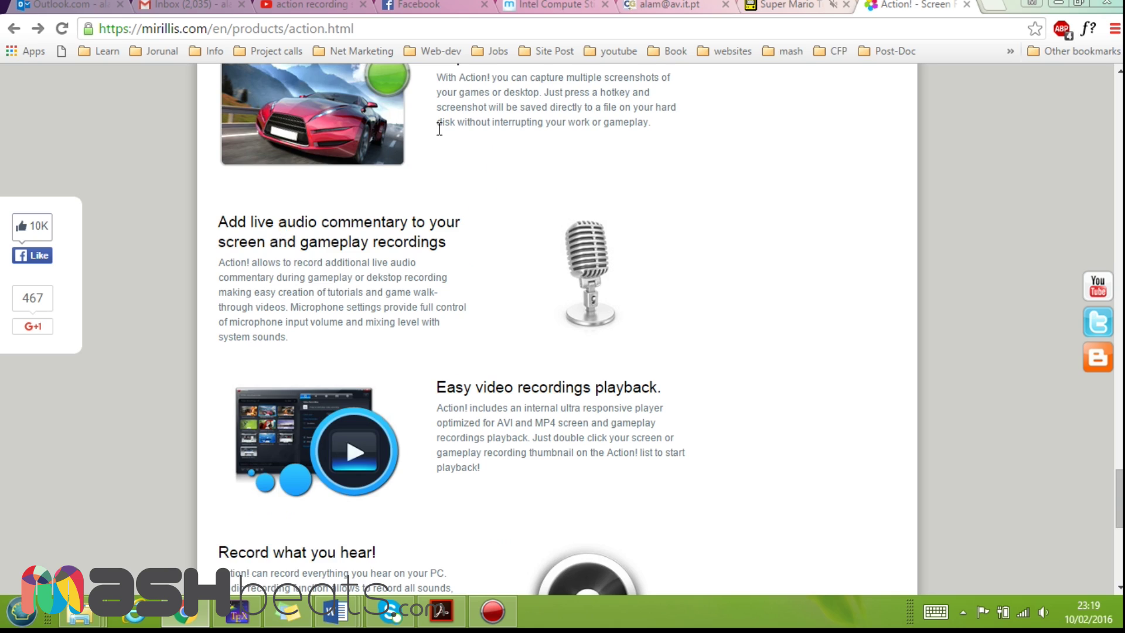
scroll(300, 304, down, 4)
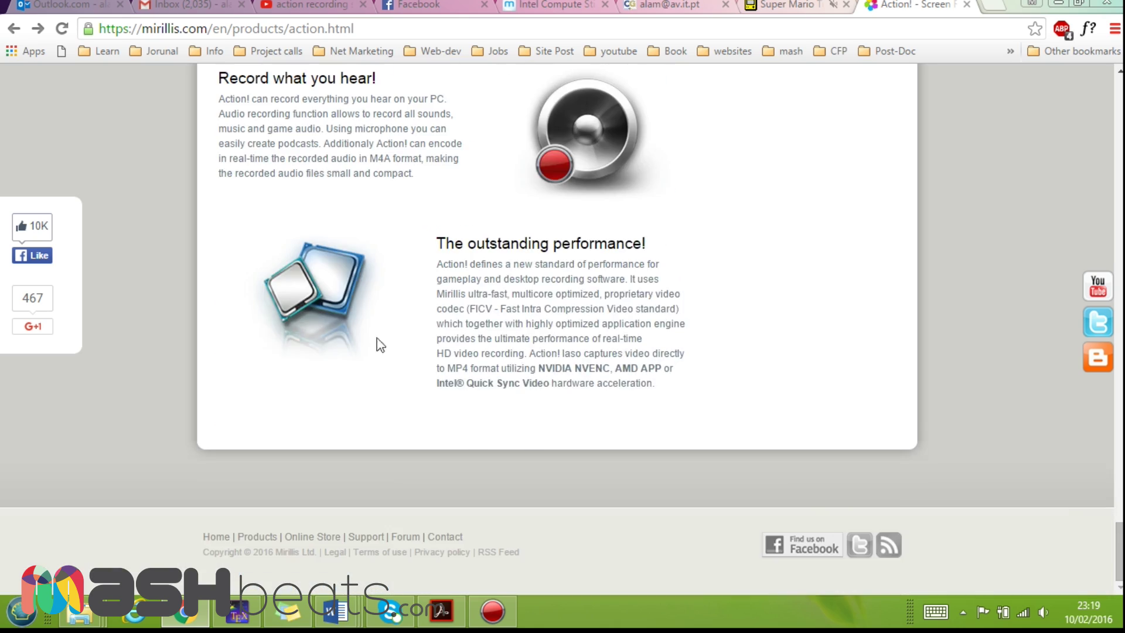
scroll(378, 343, up, 15)
scroll(785, 316, up, 18)
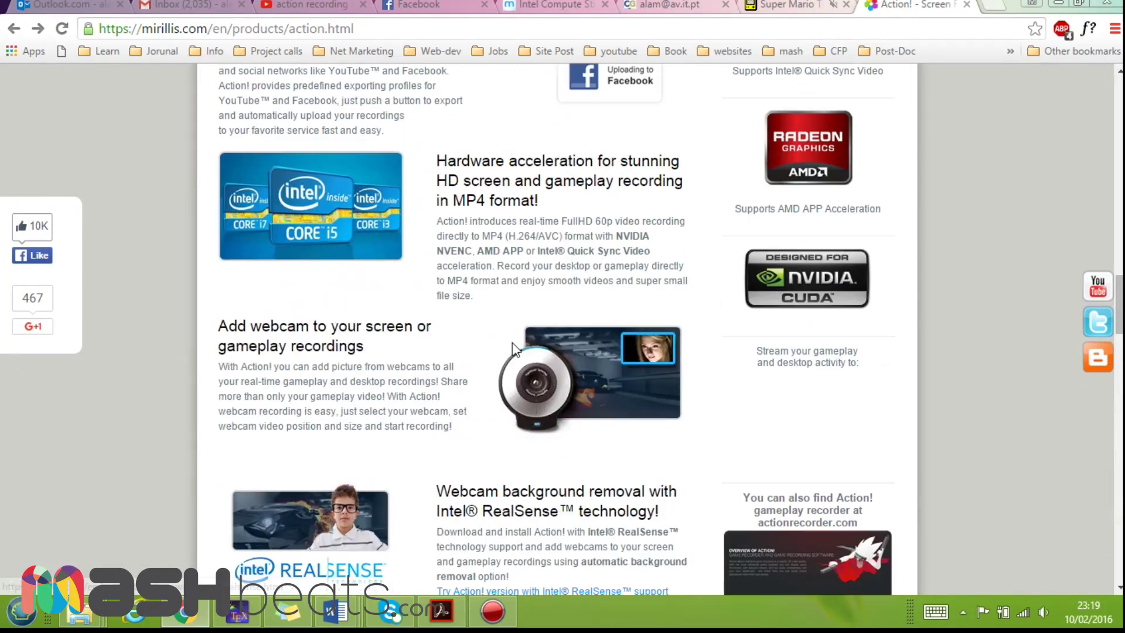
scroll(514, 351, up, 18)
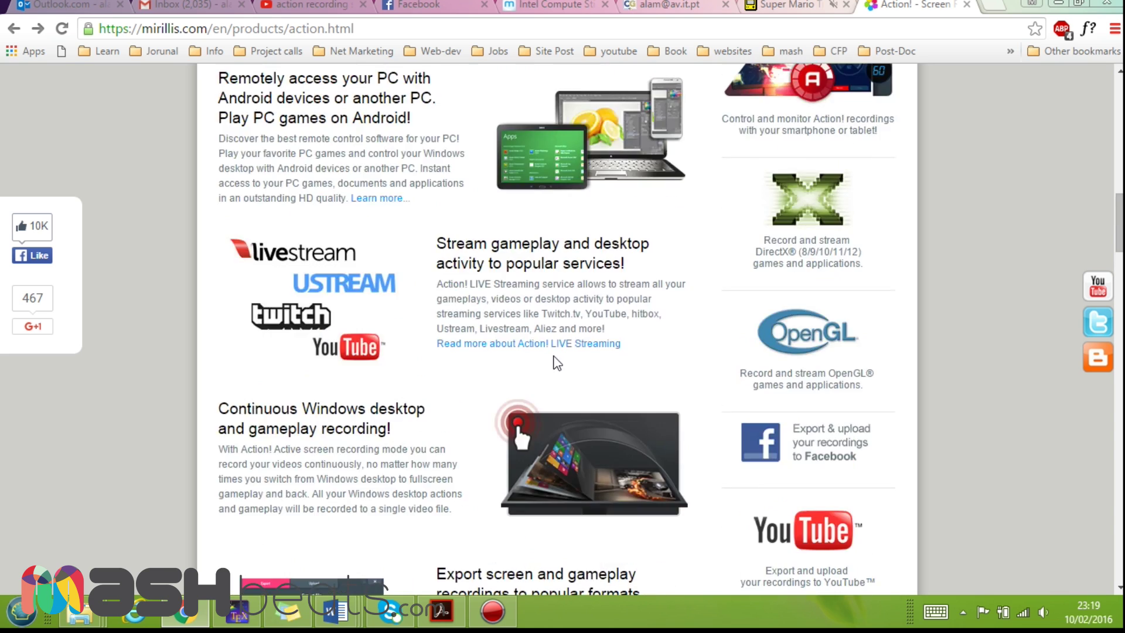
scroll(550, 363, up, 7)
- Open the Action! store and highlight Home use 29.95 USD and Commercial use 49.95 USD prices
click(780, 439)
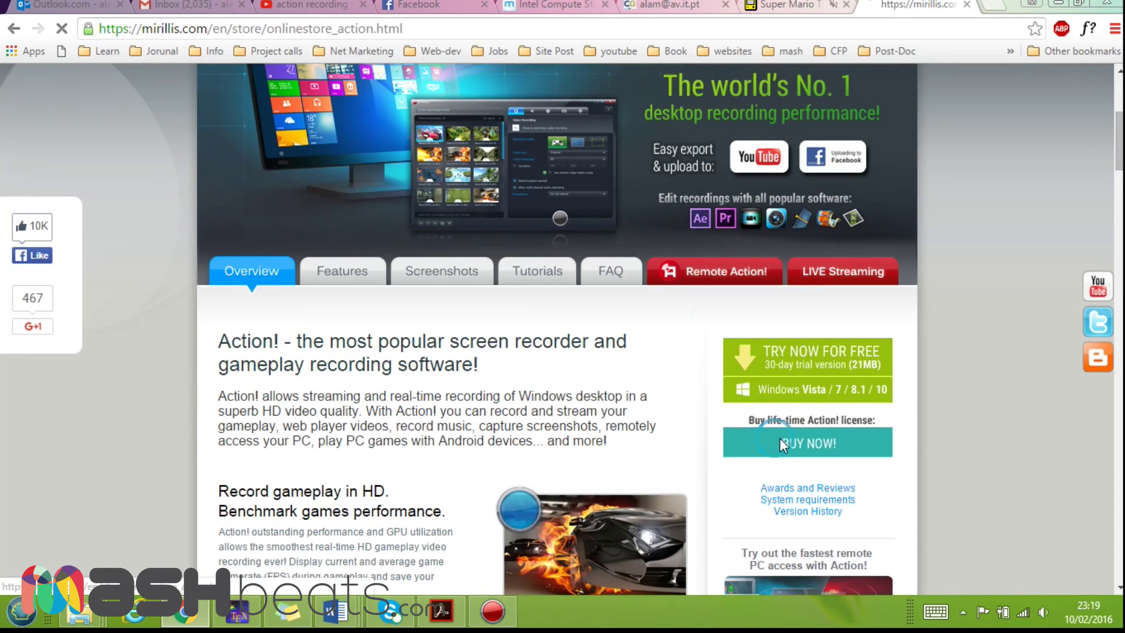
scroll(565, 239, down, 7)
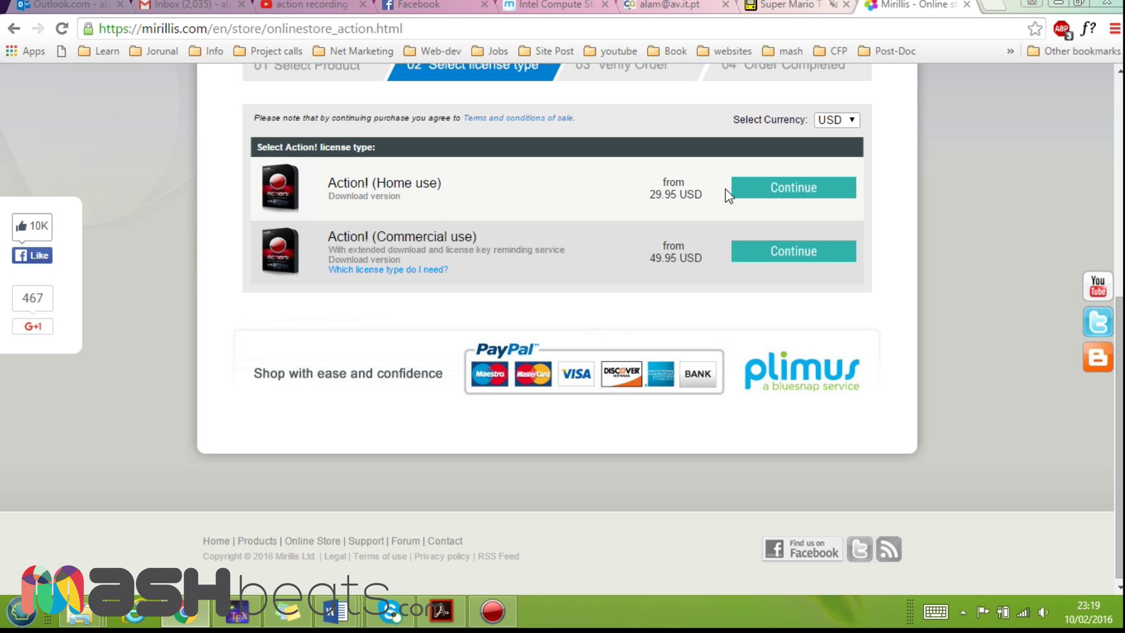
drag(640, 194, 695, 197)
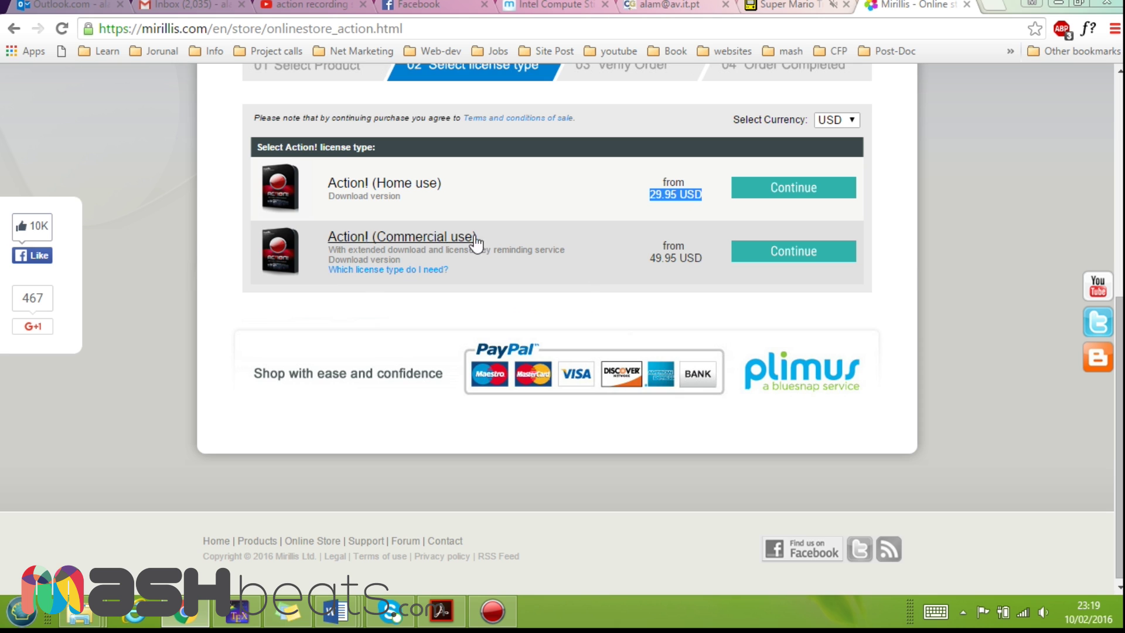
drag(657, 269, 701, 271)
click(603, 283)
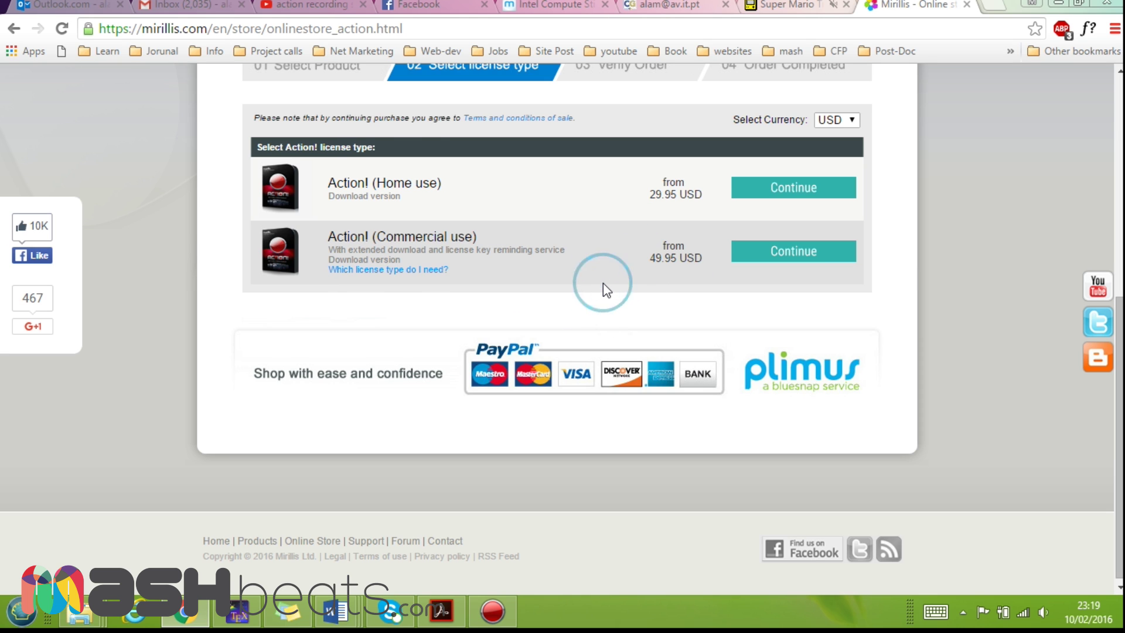
scroll(580, 337, up, 7)
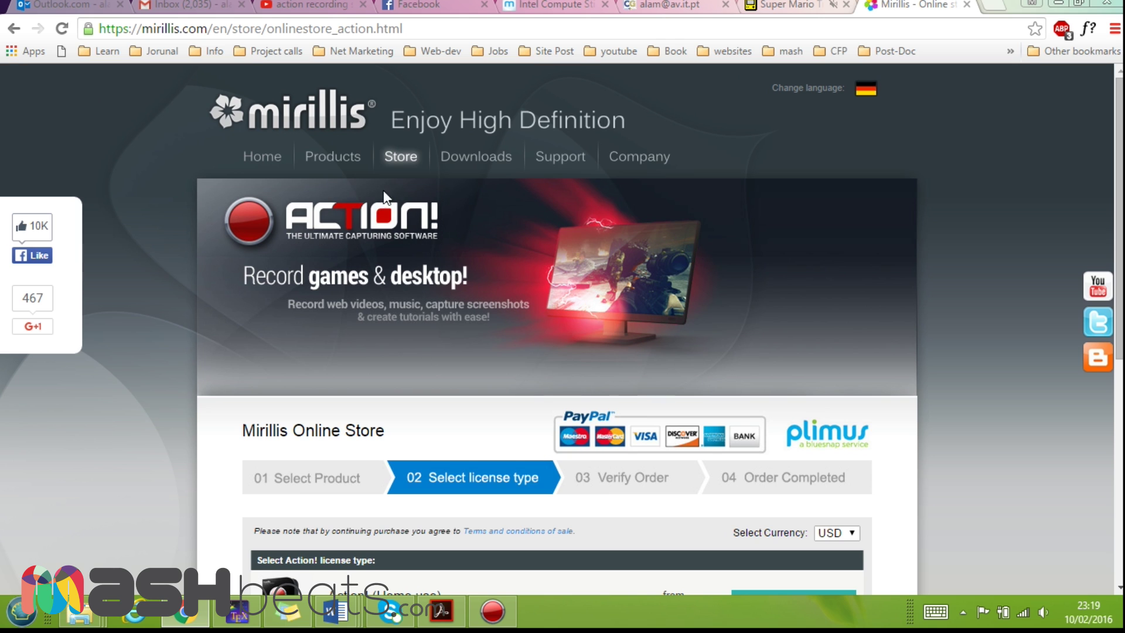
click(264, 155)
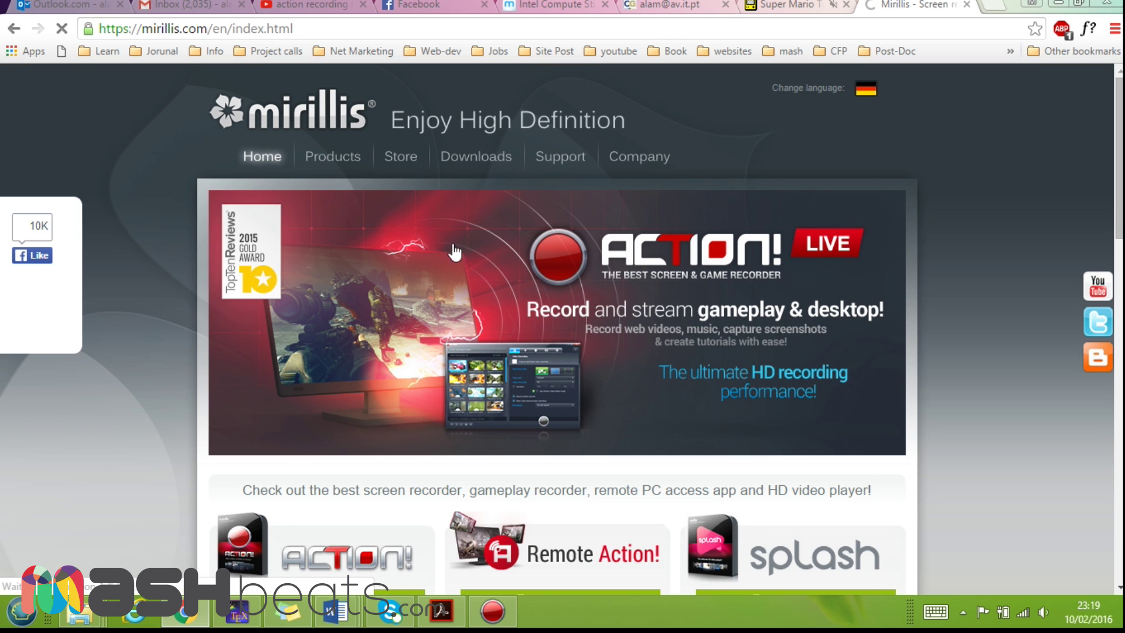
- Scroll to the News list and highlight the RealSense and Action! 1.30.0 entries and heading
scroll(334, 245, down, 3)
scroll(334, 245, down, 4)
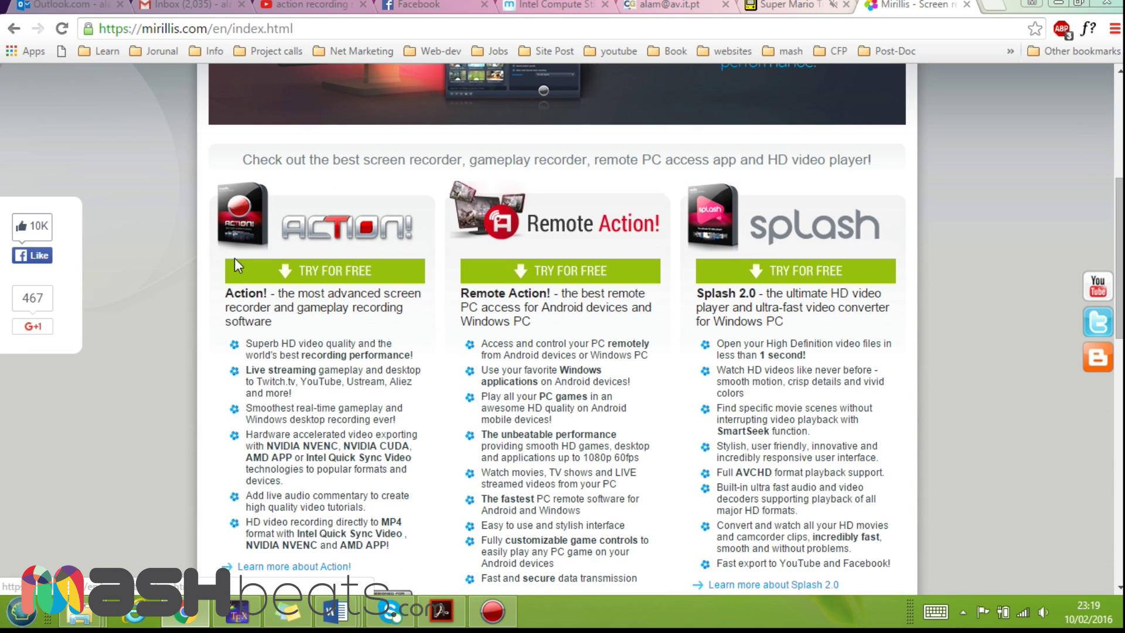
scroll(337, 340, up, 1)
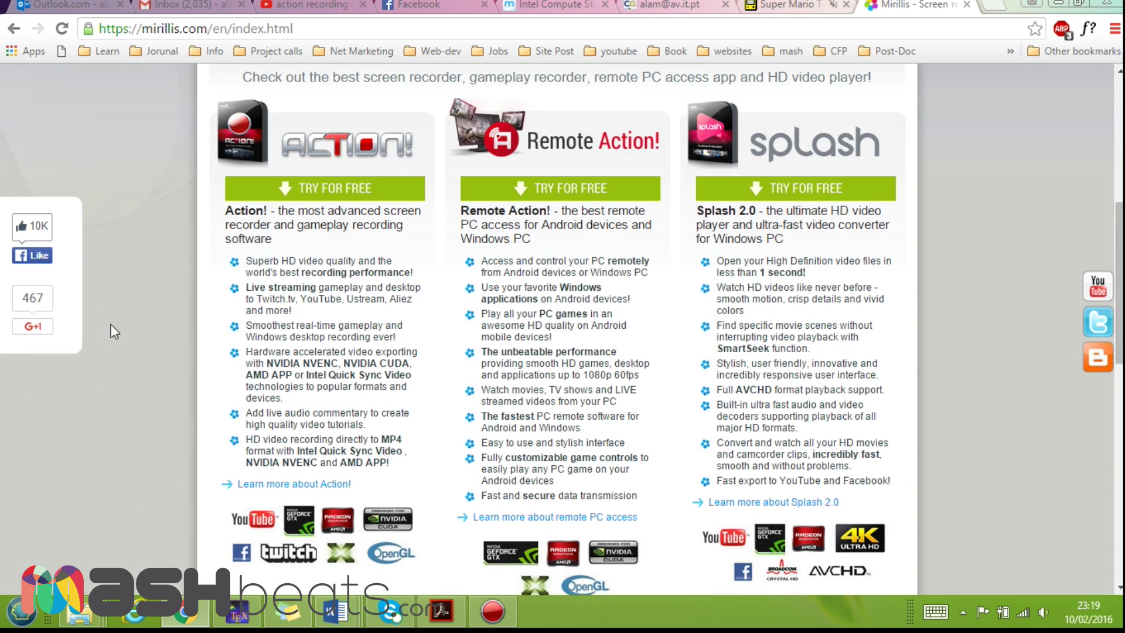
scroll(143, 374, down, 7)
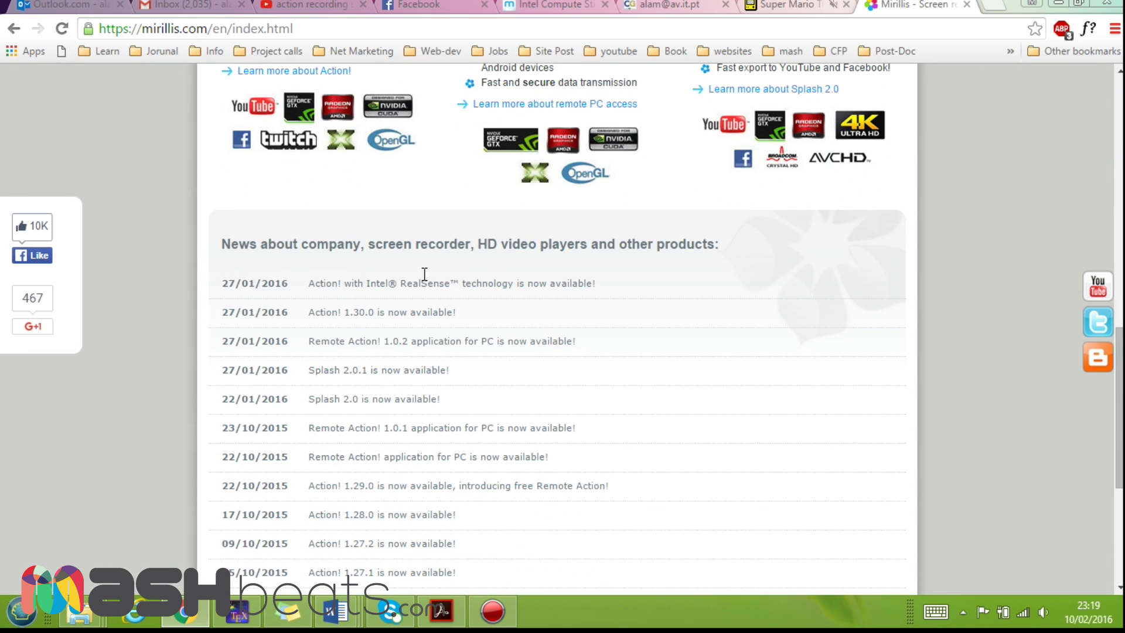
triple_click(621, 283)
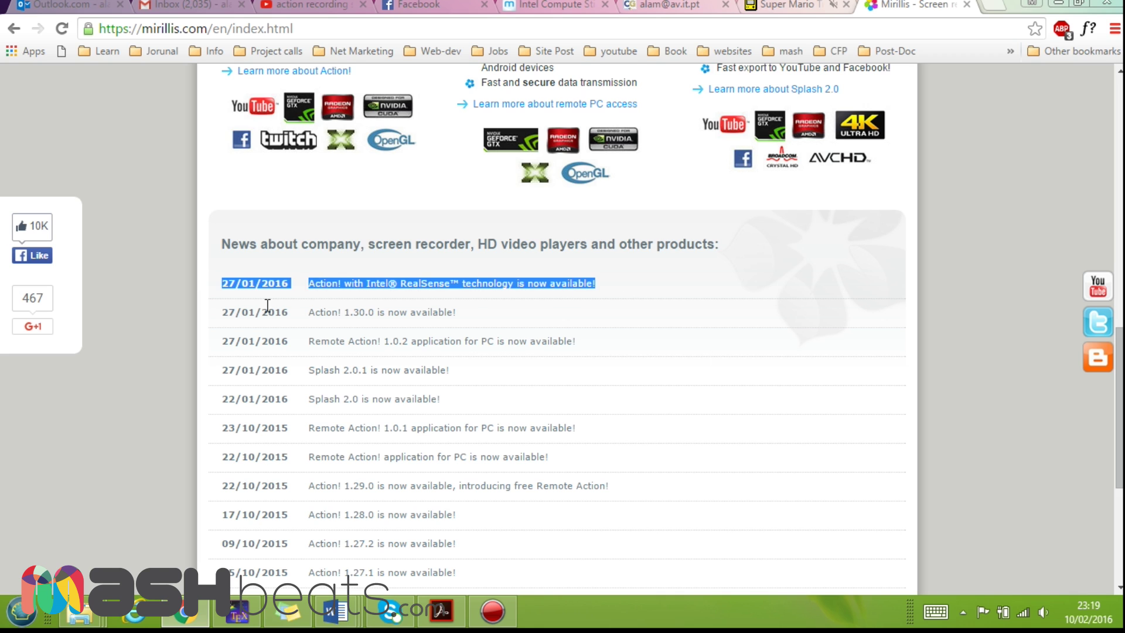
scroll(223, 284, down, 1)
triple_click(246, 230)
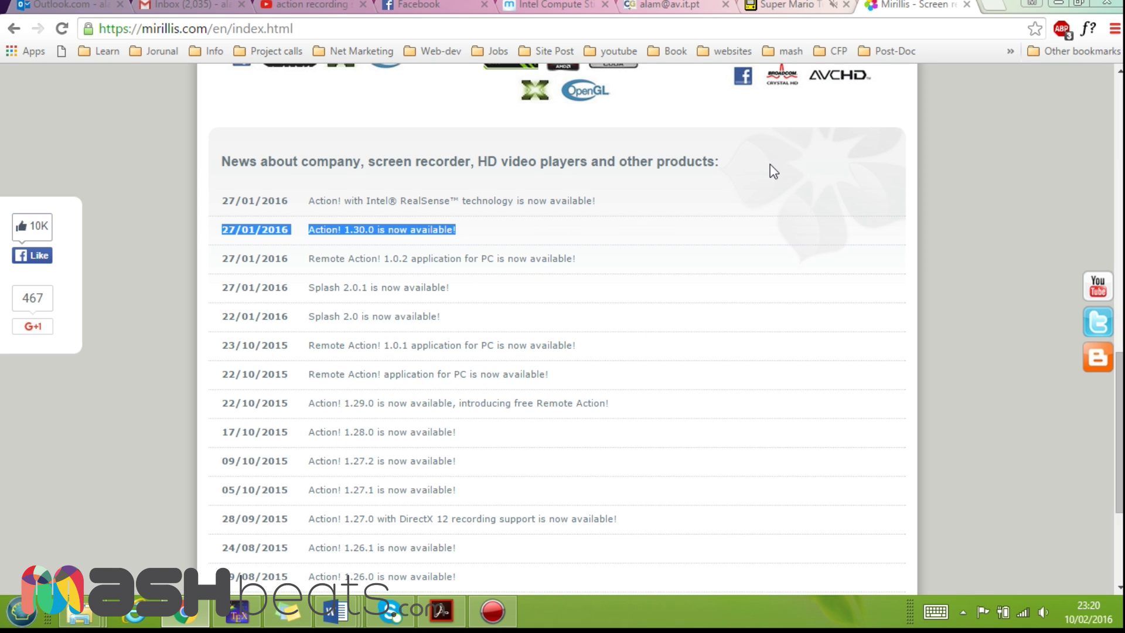
click(715, 154)
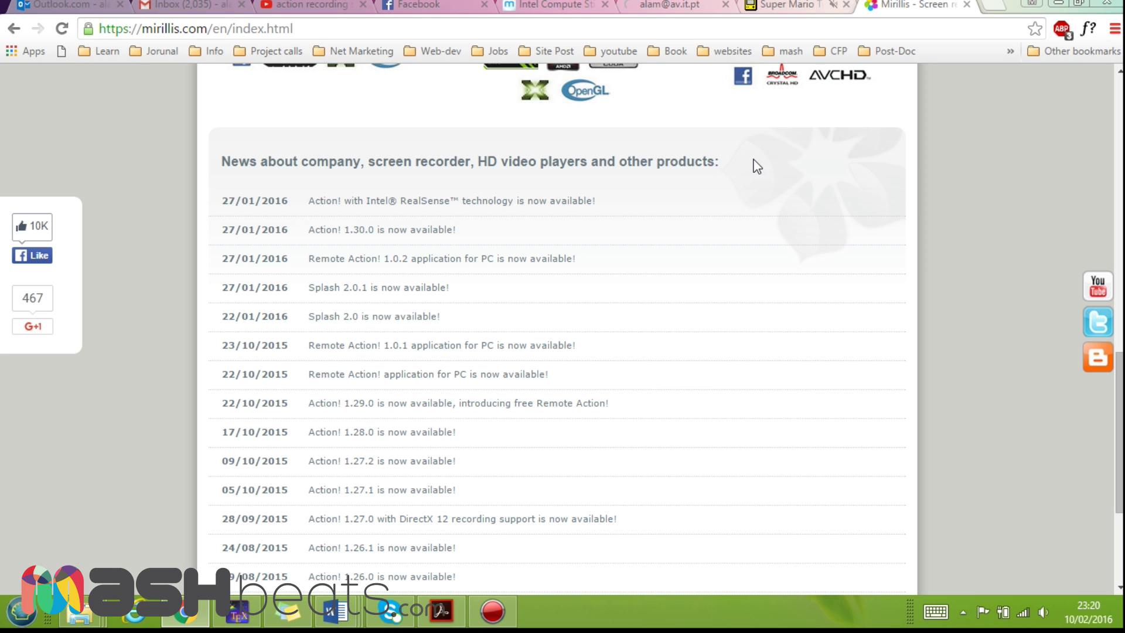
drag(756, 167, 218, 156)
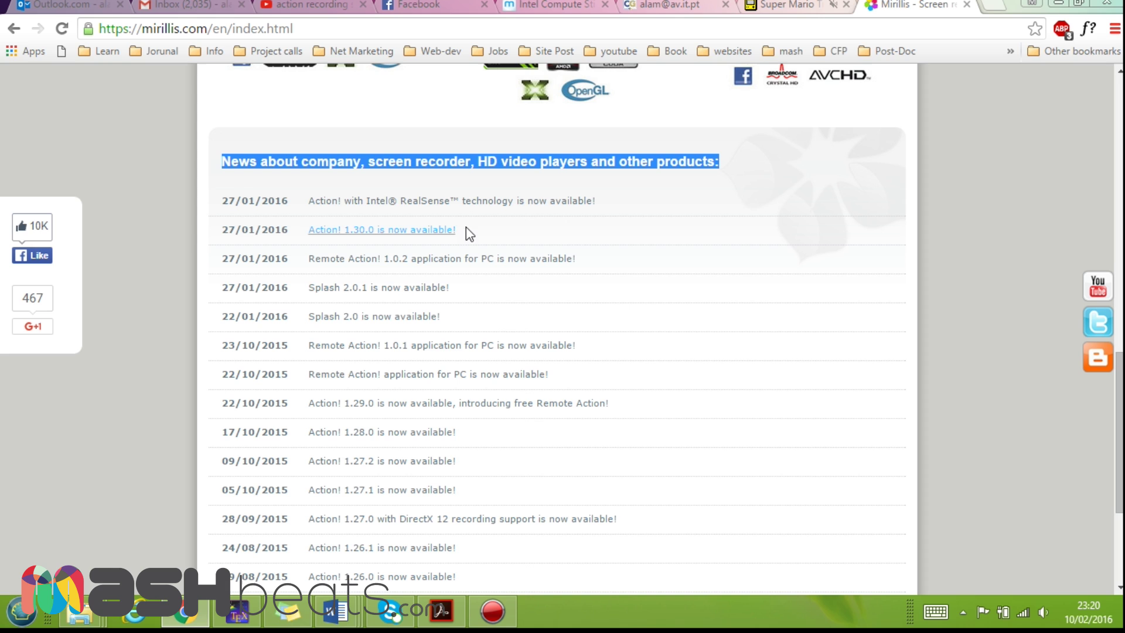
click(762, 167)
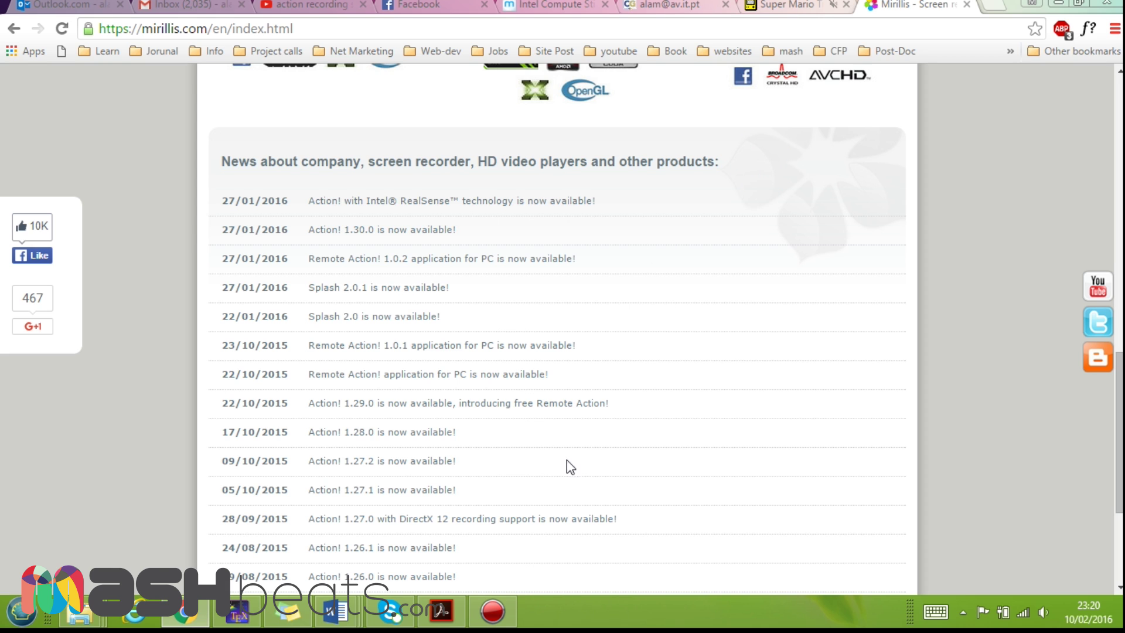
drag(261, 162, 325, 162)
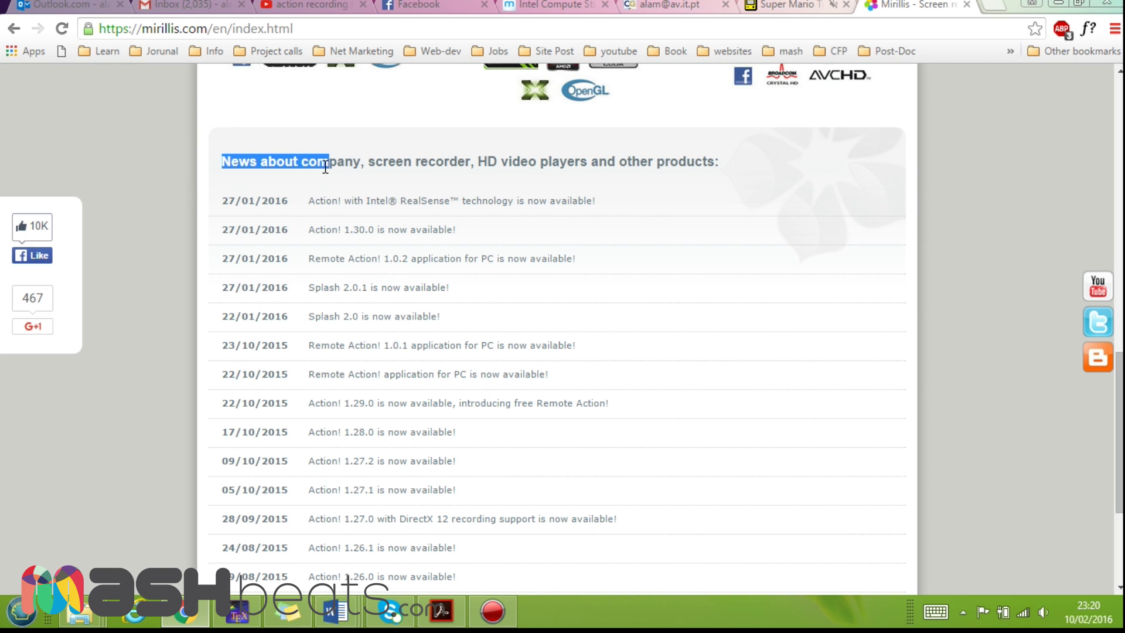